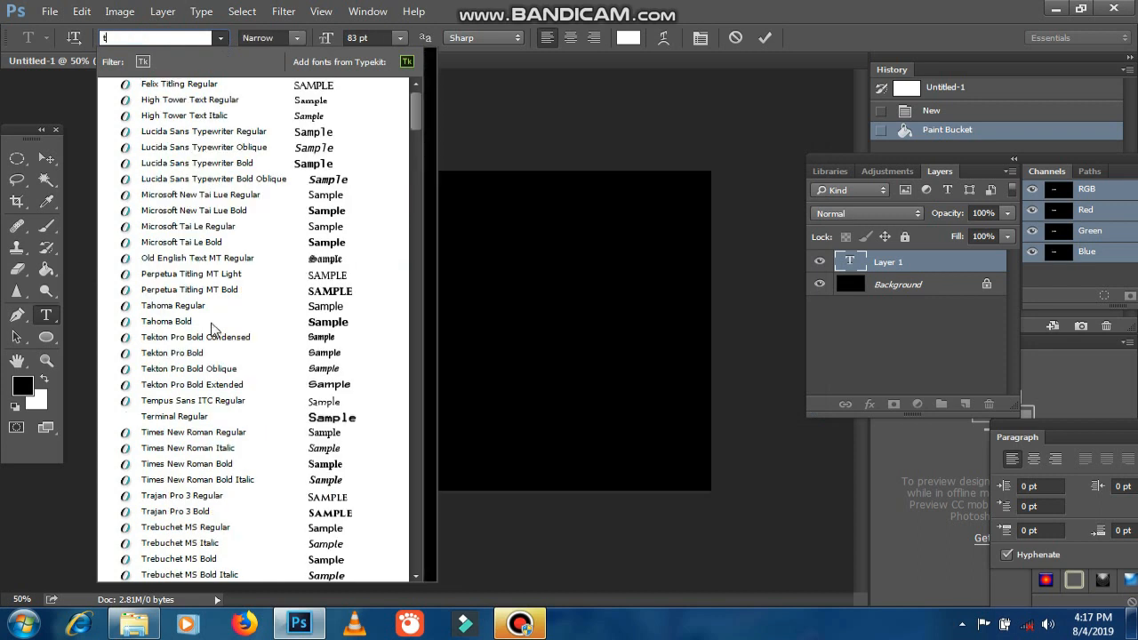
Set the GOLD text in Times New Roman Bold, scale it to about 402%, and position it across the middle of the canvas.
left_click(210, 465)
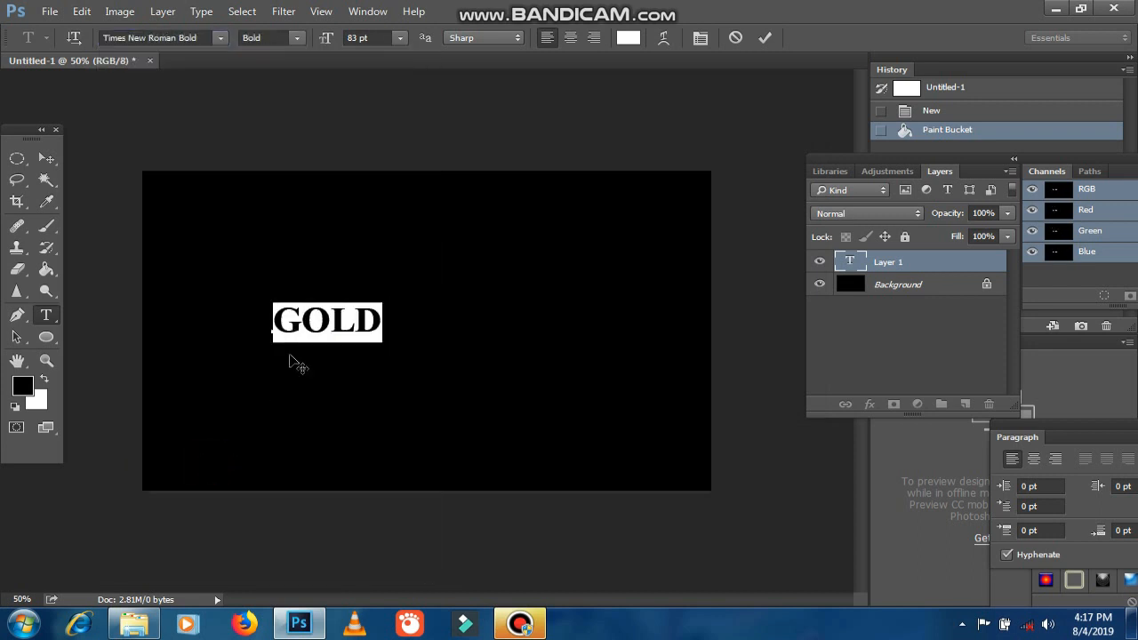
left_click(53, 160)
left_click_drag(402, 326, 376, 317)
key("ctrl+t")
left_click_drag(430, 288, 619, 217)
left_click_drag(273, 342, 183, 375)
left_click_drag(401, 324, 416, 360)
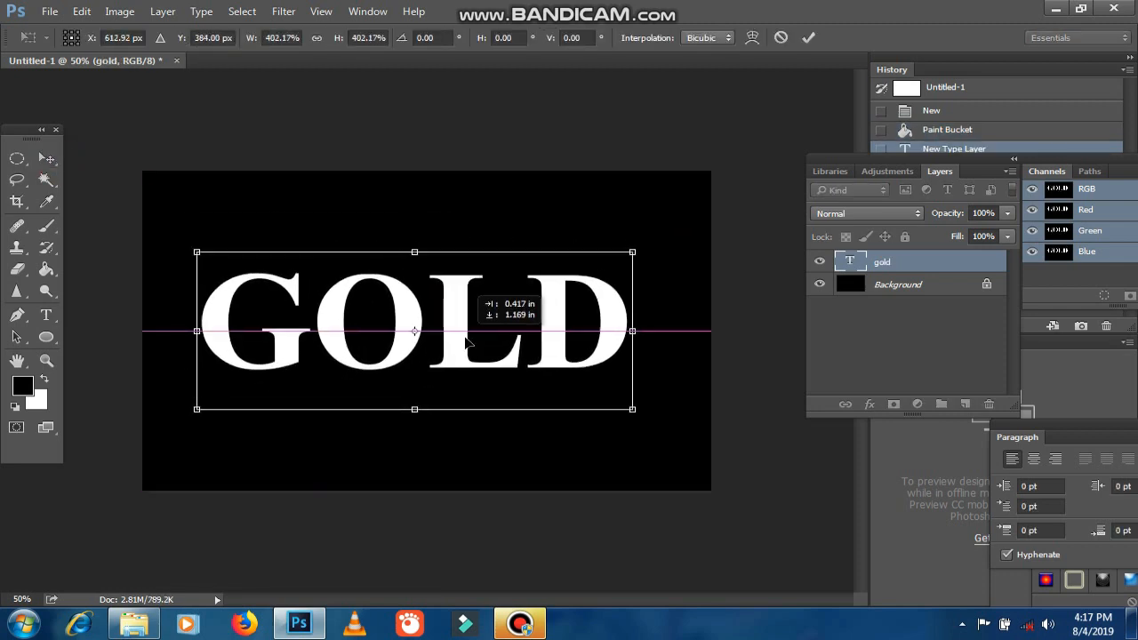
key("Return")
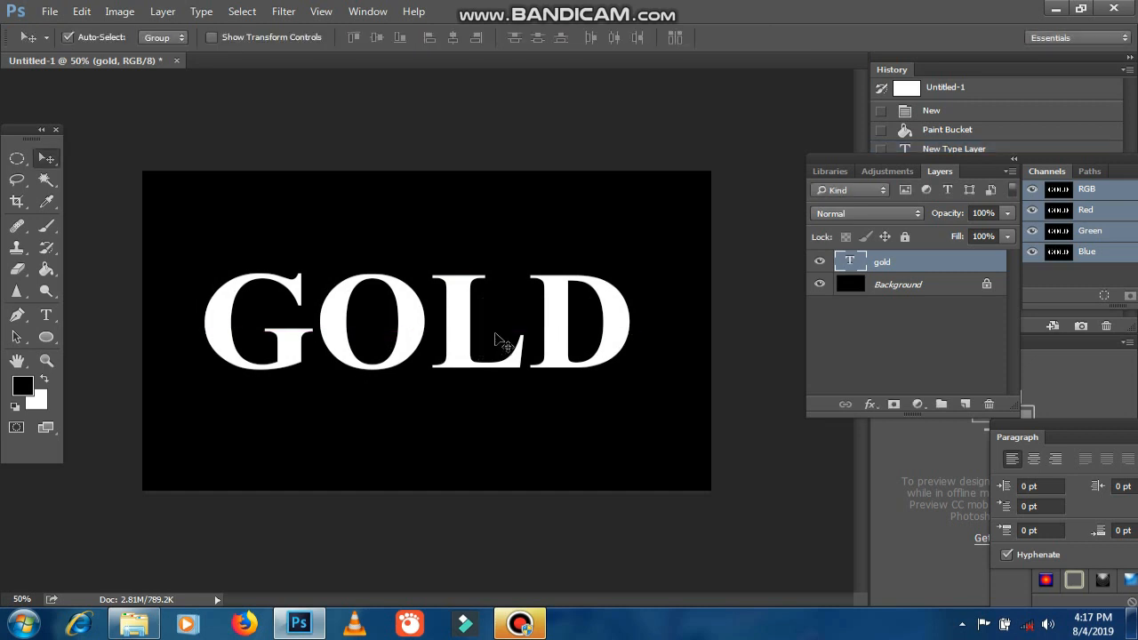
Duplicate the gold text layer, keeping the suggested copy name.
right_click(919, 258)
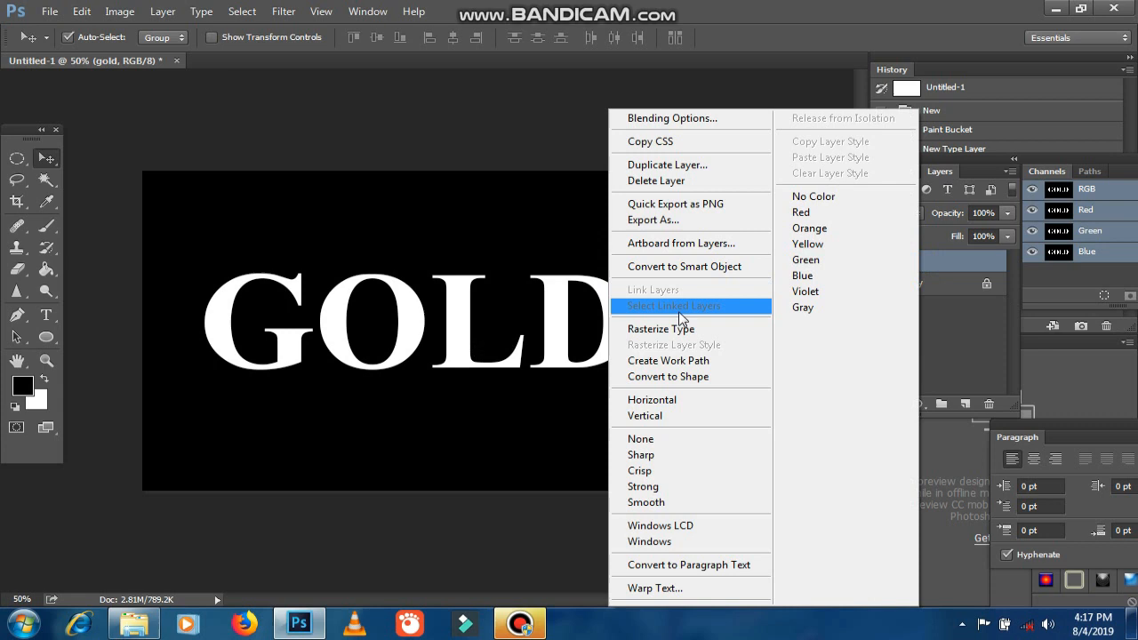
left_click(667, 165)
left_click(747, 190)
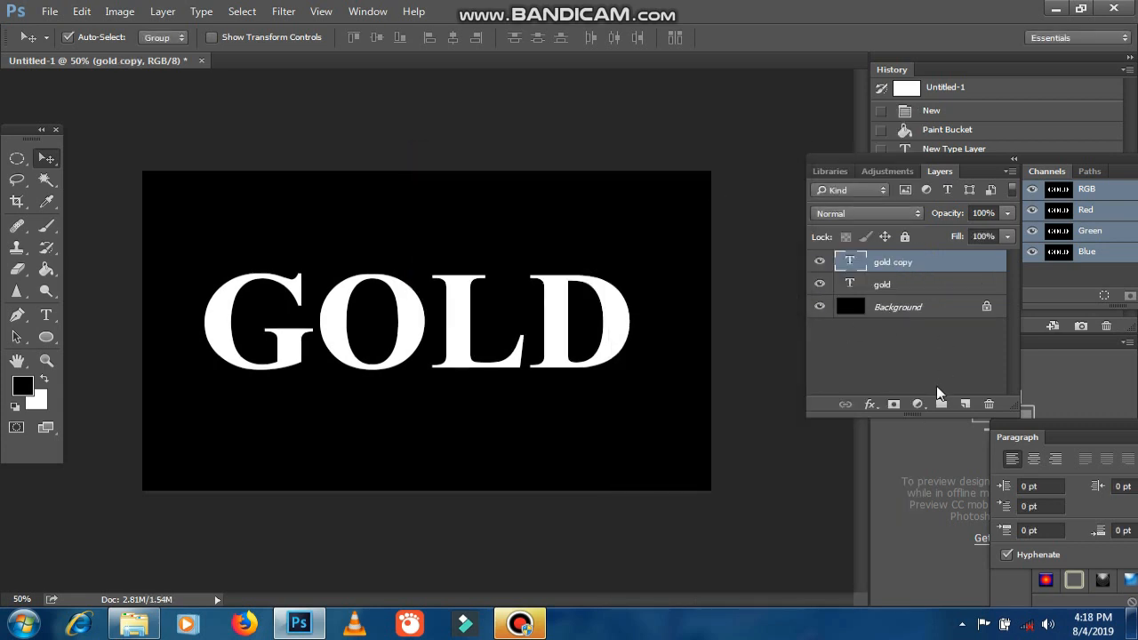
Add a Gradient Overlay effect to the duplicated gold text layer.
left_click(882, 405)
left_click(922, 338)
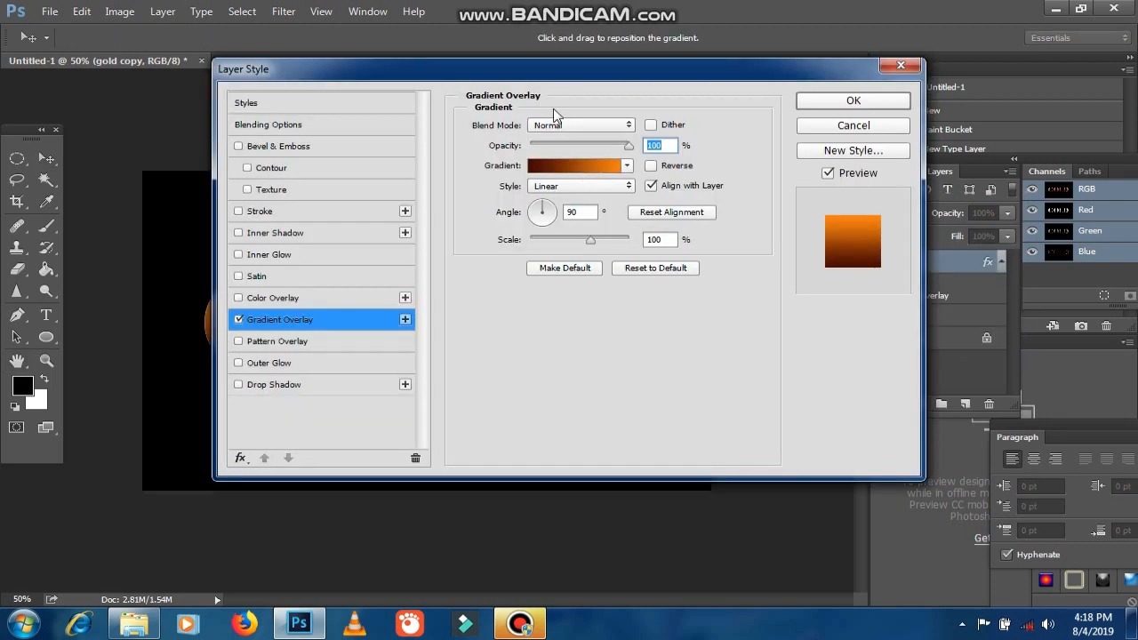
left_click_drag(559, 77, 801, 99)
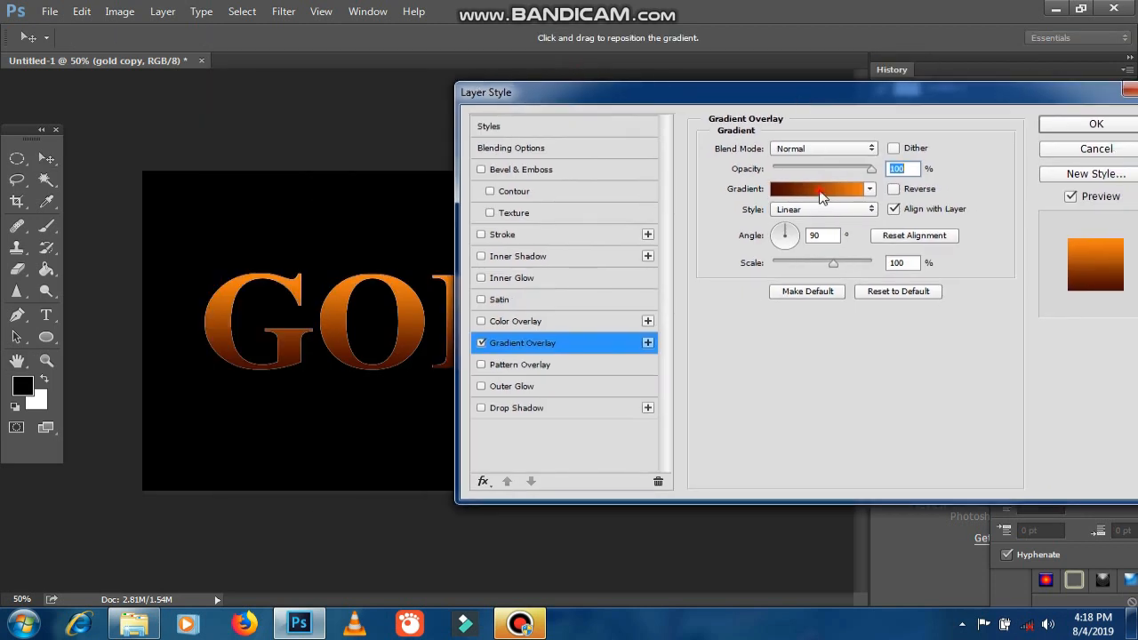
Set the overlay gradient's start stop to a pale yellow with hue 53°, saturation 30% and brightness 97%.
left_click(823, 189)
double_click(442, 369)
type("53")
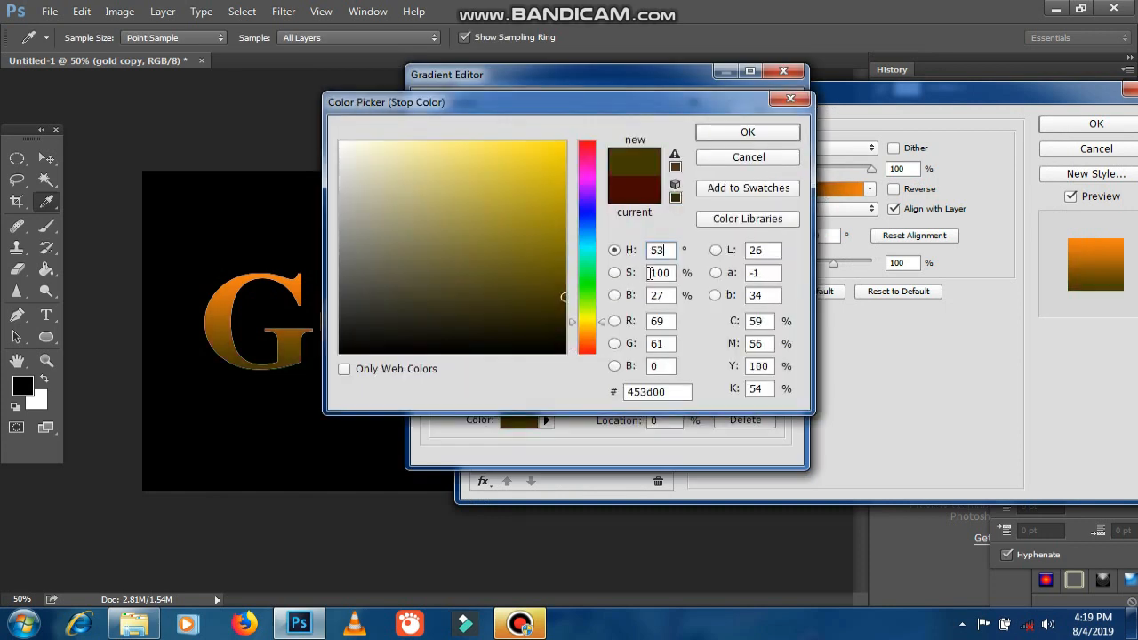
left_click(651, 273)
type("30")
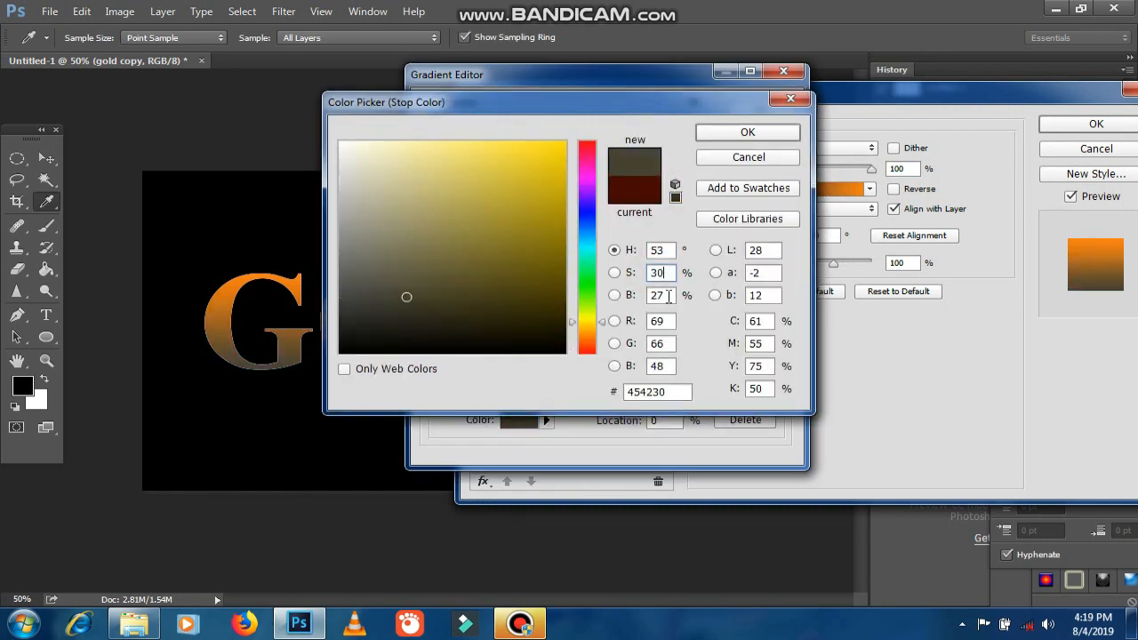
left_click(651, 297)
type("97")
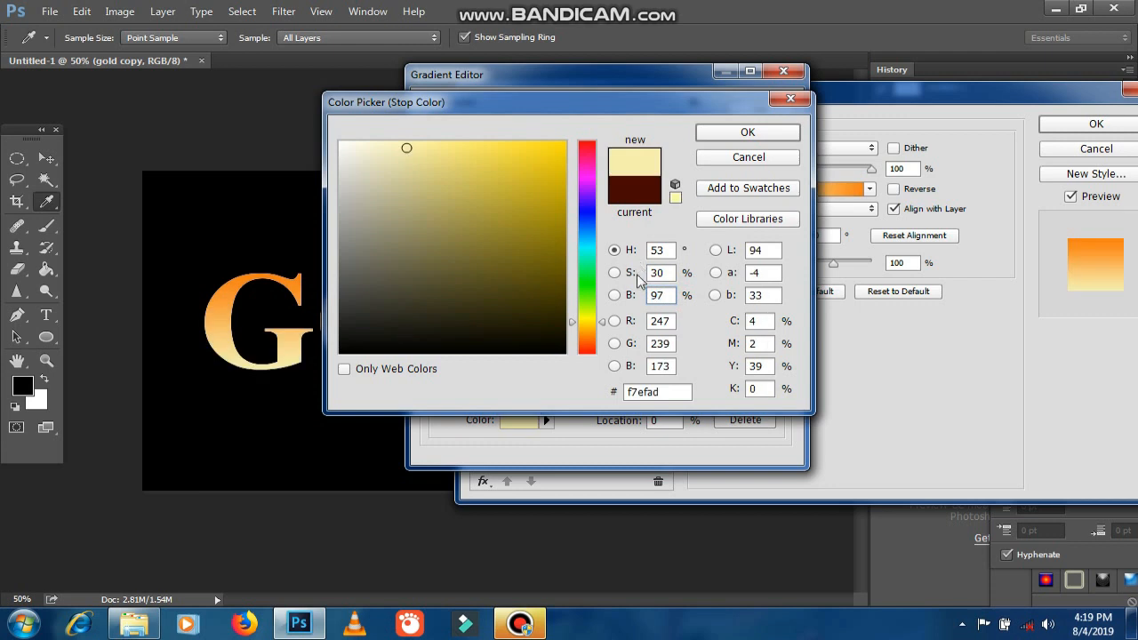
double_click(663, 321)
left_click(666, 344)
type("8")
left_click(673, 366)
left_click(745, 133)
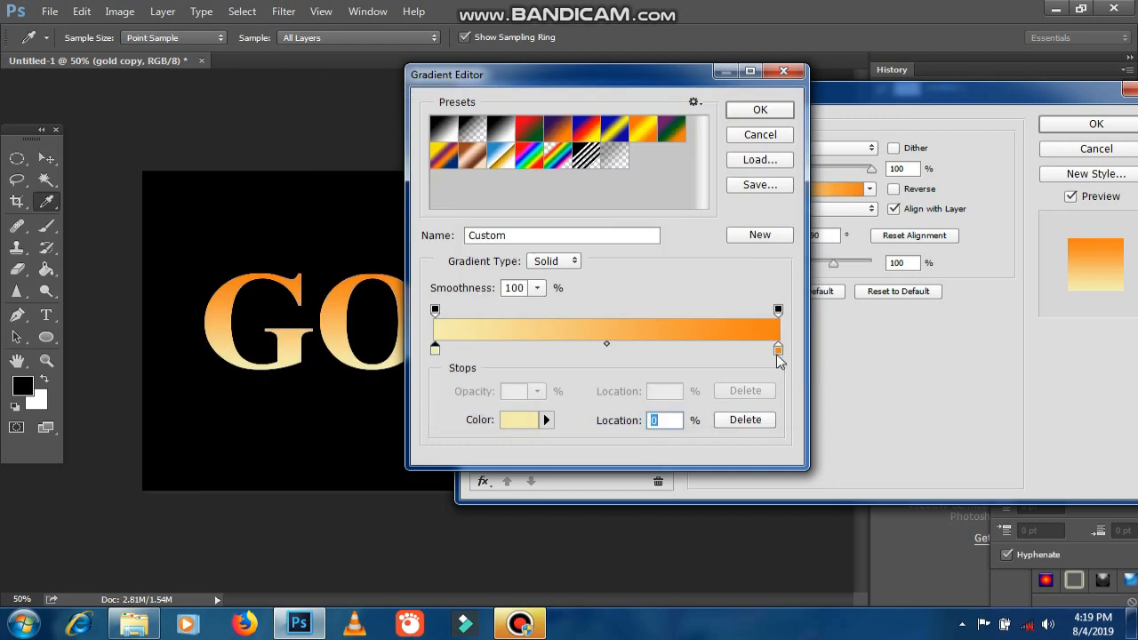
Set the gradient's end stop color to hue 49°, saturation 58% and brightness 76%.
left_click(779, 350)
left_click(525, 420)
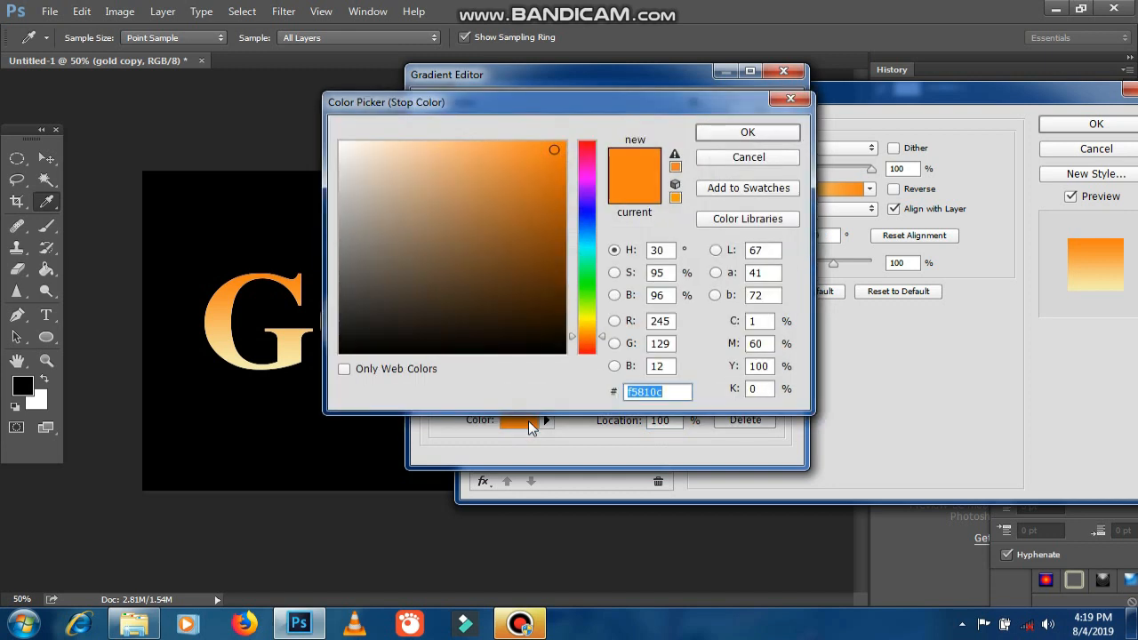
double_click(673, 253)
type("49")
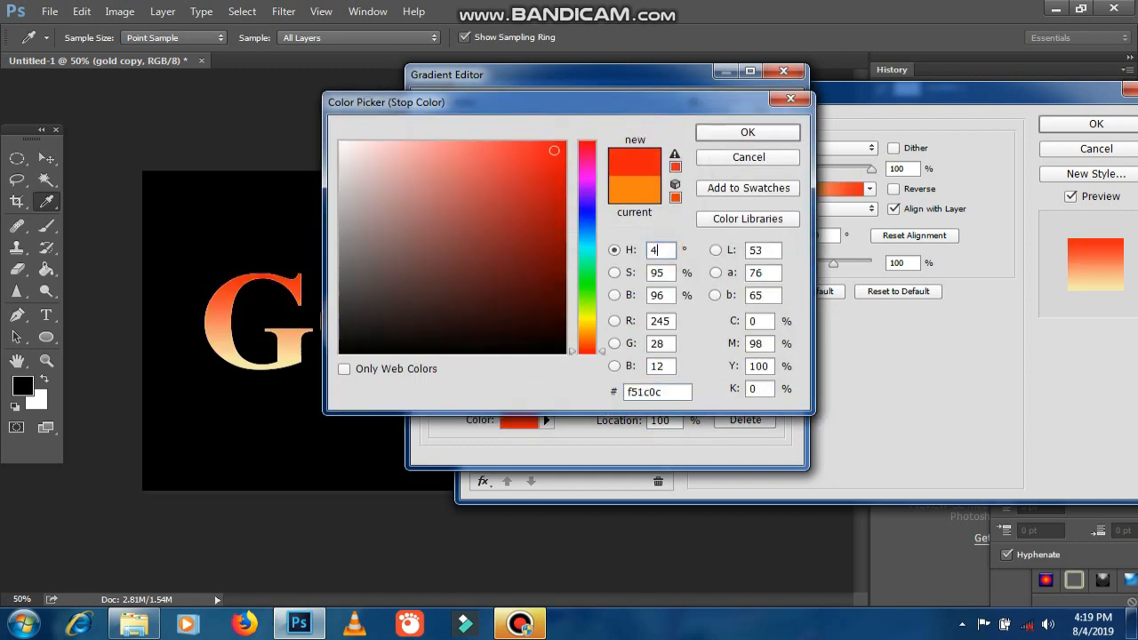
left_click(652, 273)
type("58")
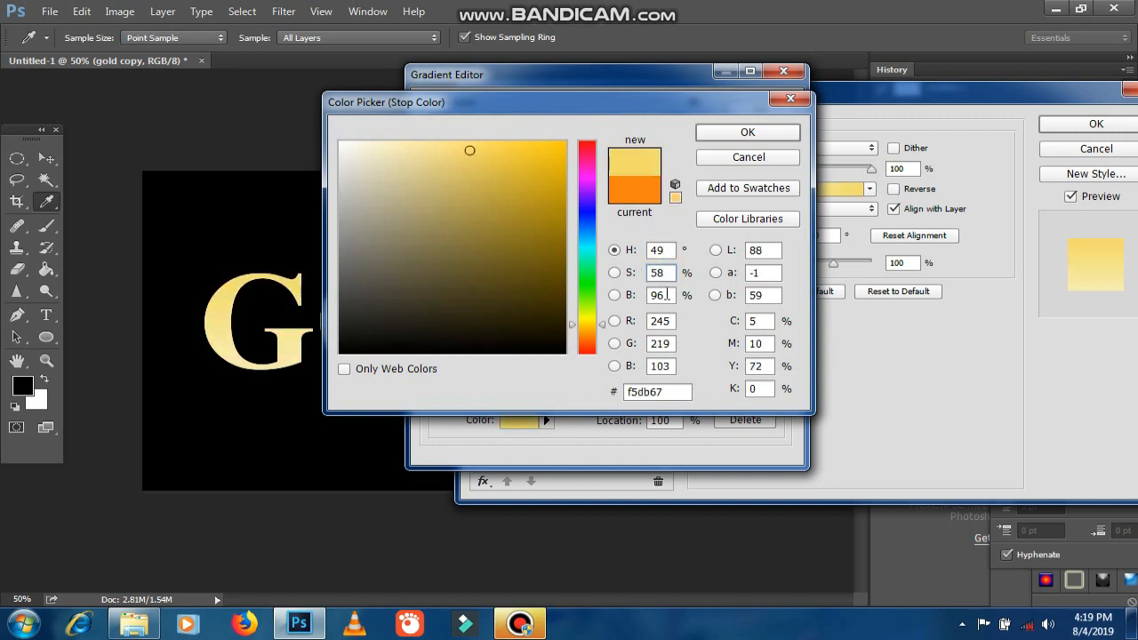
left_click(647, 295)
type("76")
Refine the end stop color to RGB 193, 172, 81 and accept it.
left_click(669, 320)
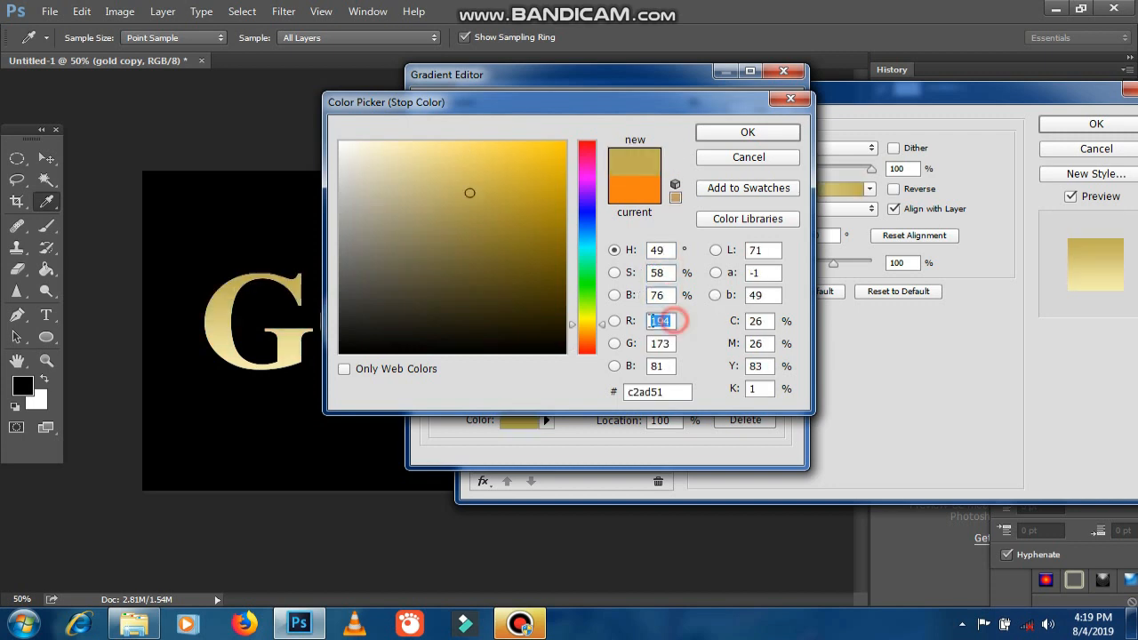
type("193")
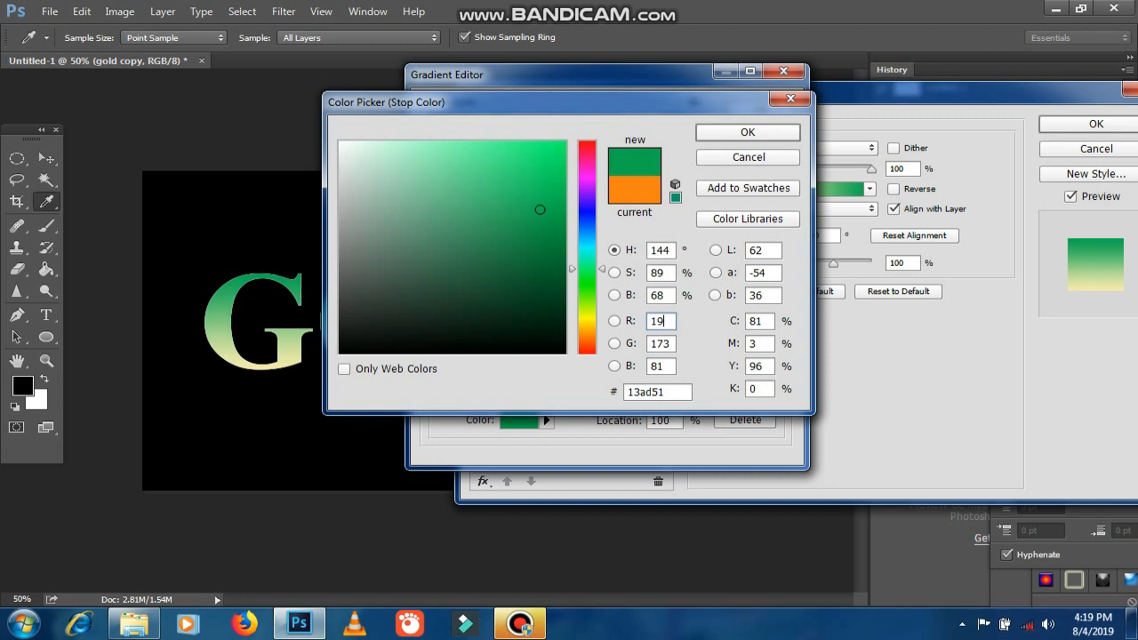
left_click(673, 343)
type("2")
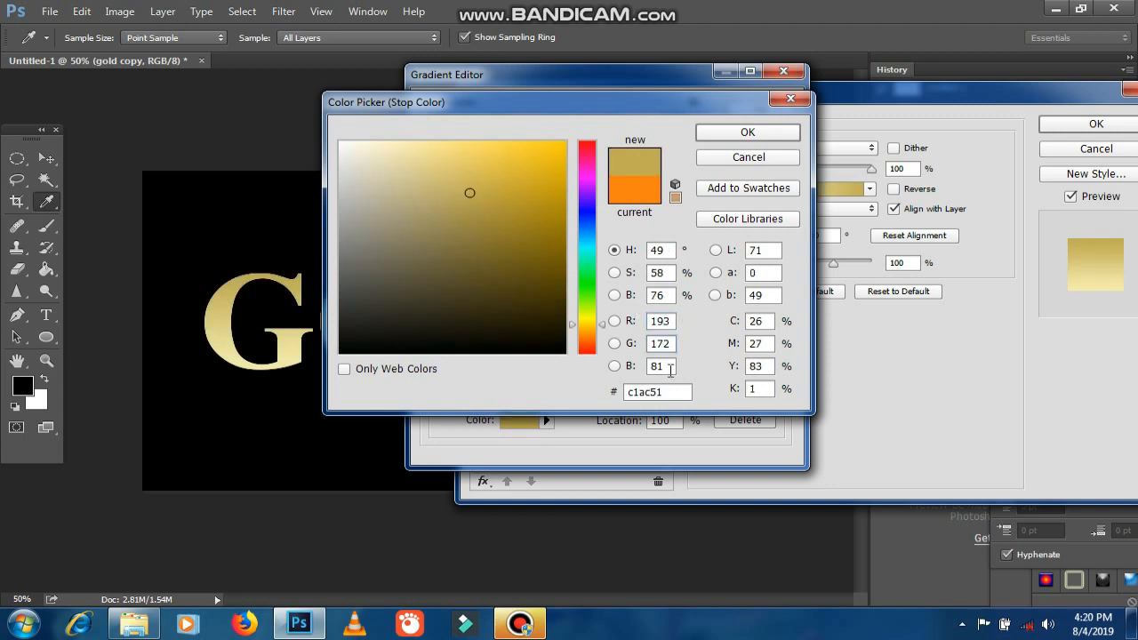
key("Tab")
left_click(730, 136)
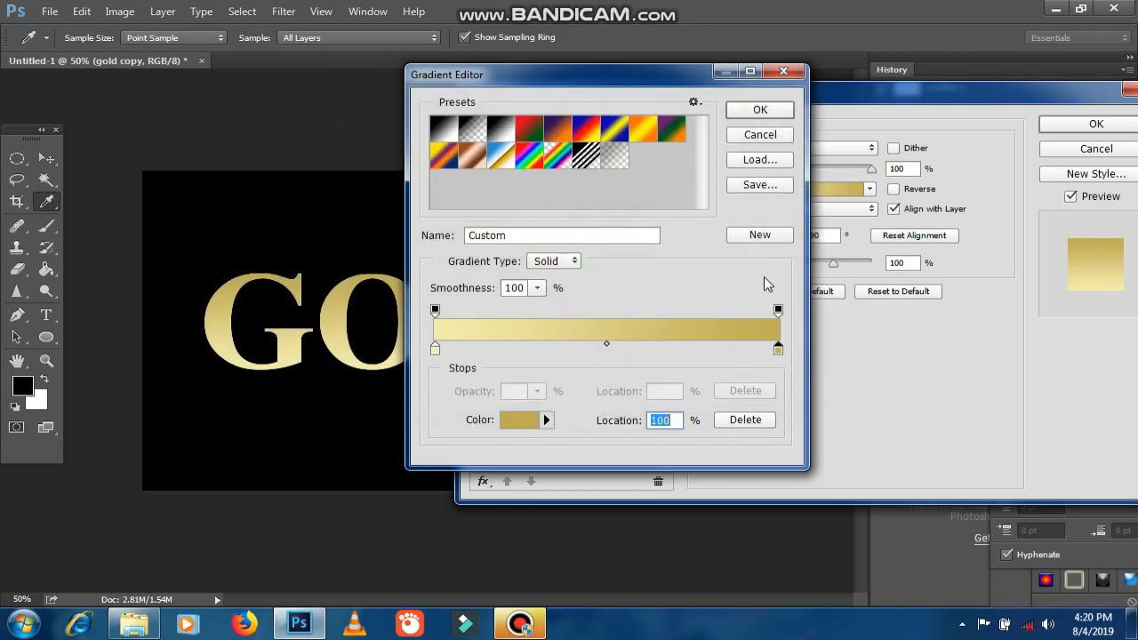
Accept the custom gradient, set its overlay angle to -90°, and apply the layer style.
left_click(761, 110)
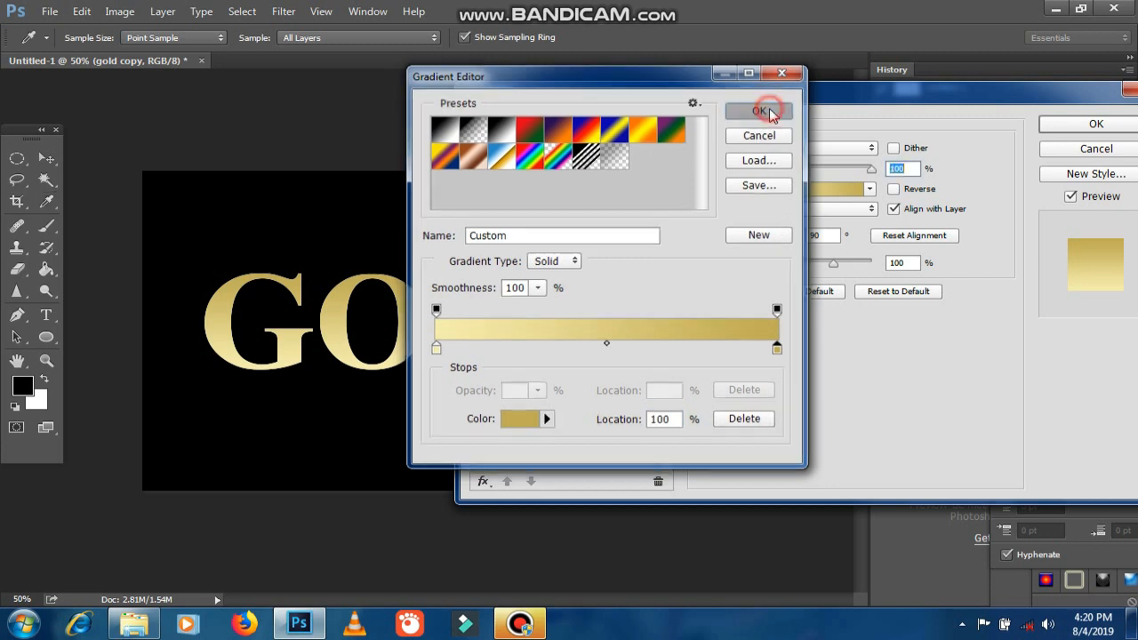
left_click_drag(786, 242, 786, 258)
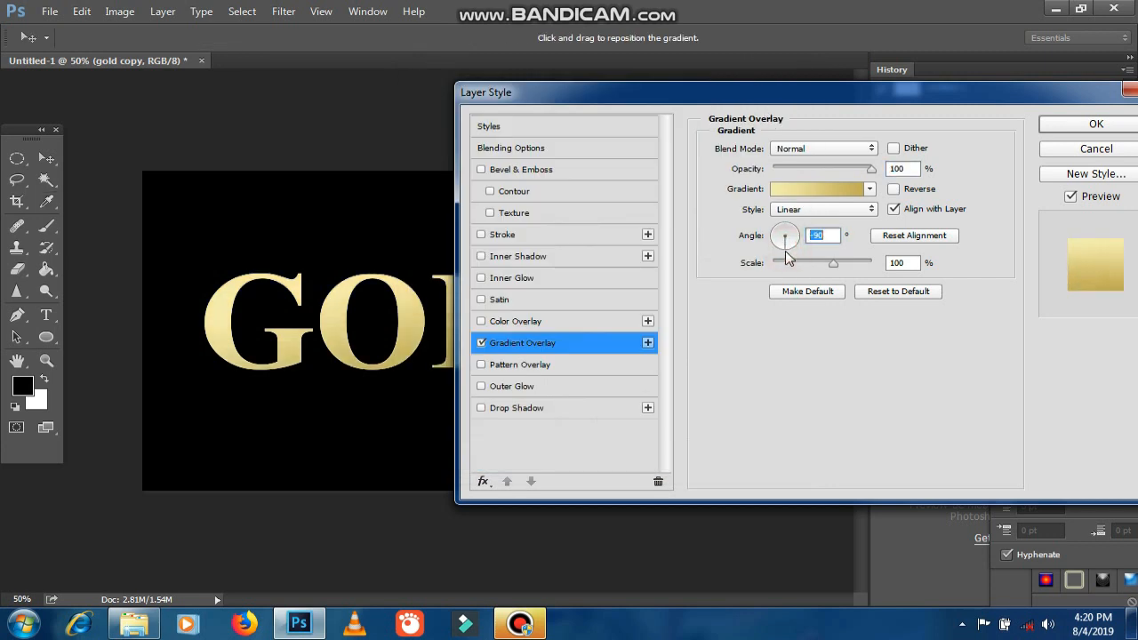
left_click(1096, 125)
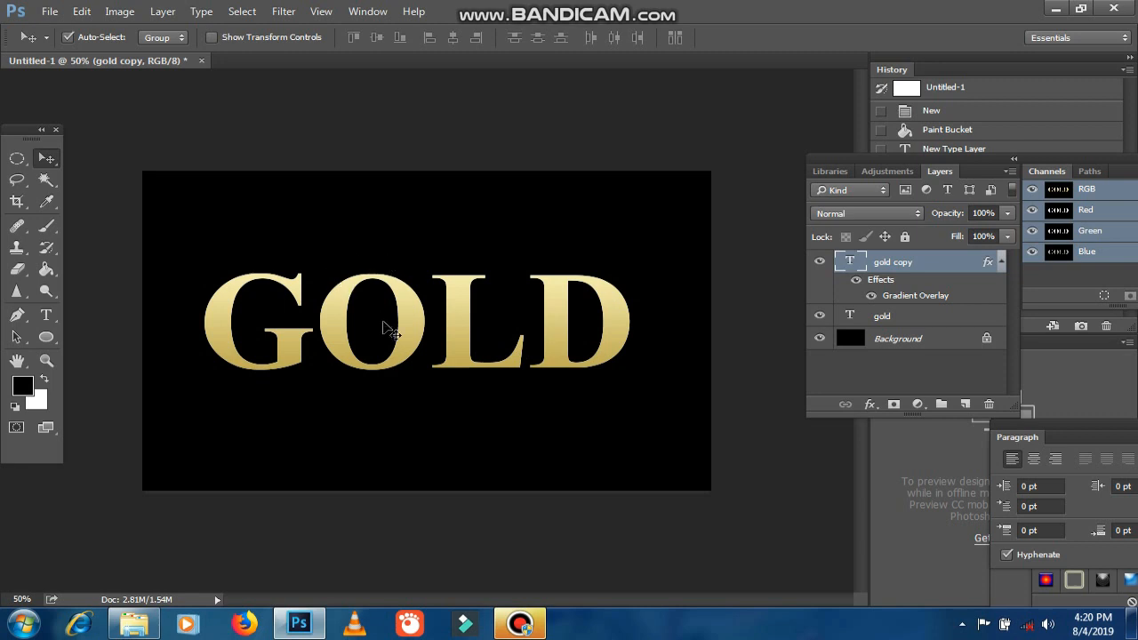
Change the style of the text copy's Gradient Overlay to Reflected.
left_click(862, 215)
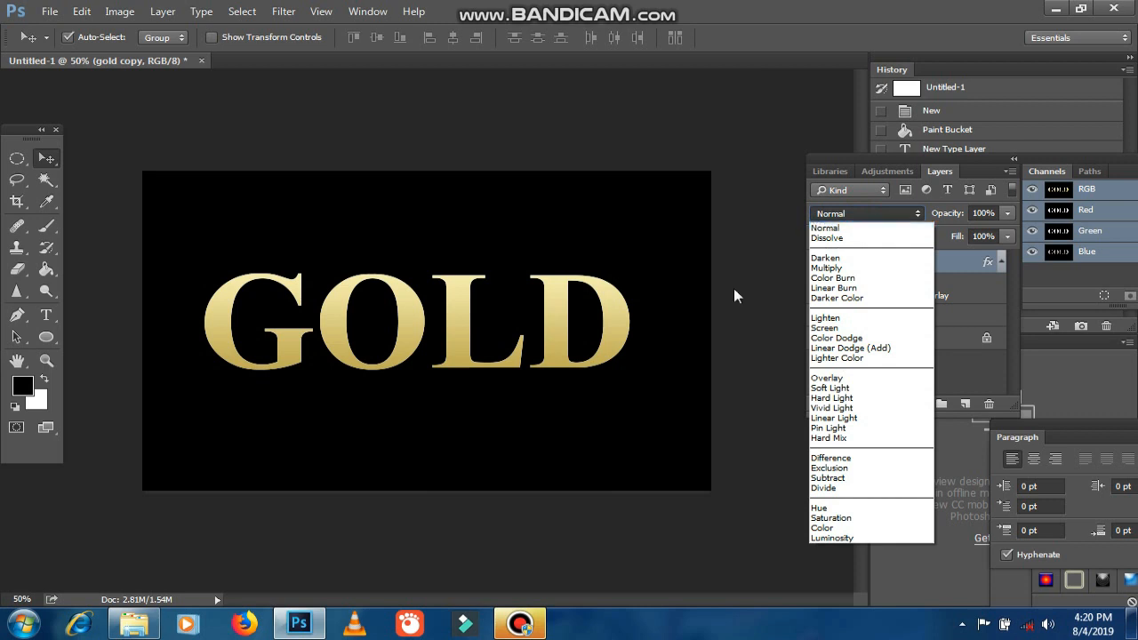
left_click(620, 335)
double_click(919, 297)
left_click(556, 188)
left_click(562, 230)
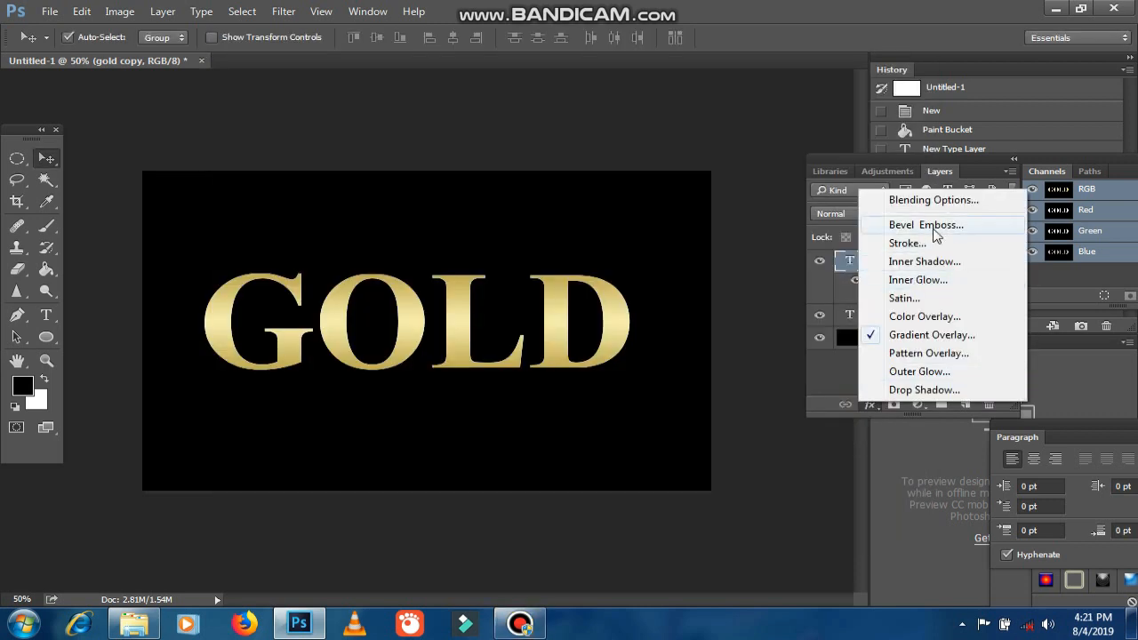
Add Bevel & Emboss to the text copy with the Chisel Hard technique and the double-peaked gloss contour.
left_click(933, 232)
left_click_drag(498, 62, 874, 98)
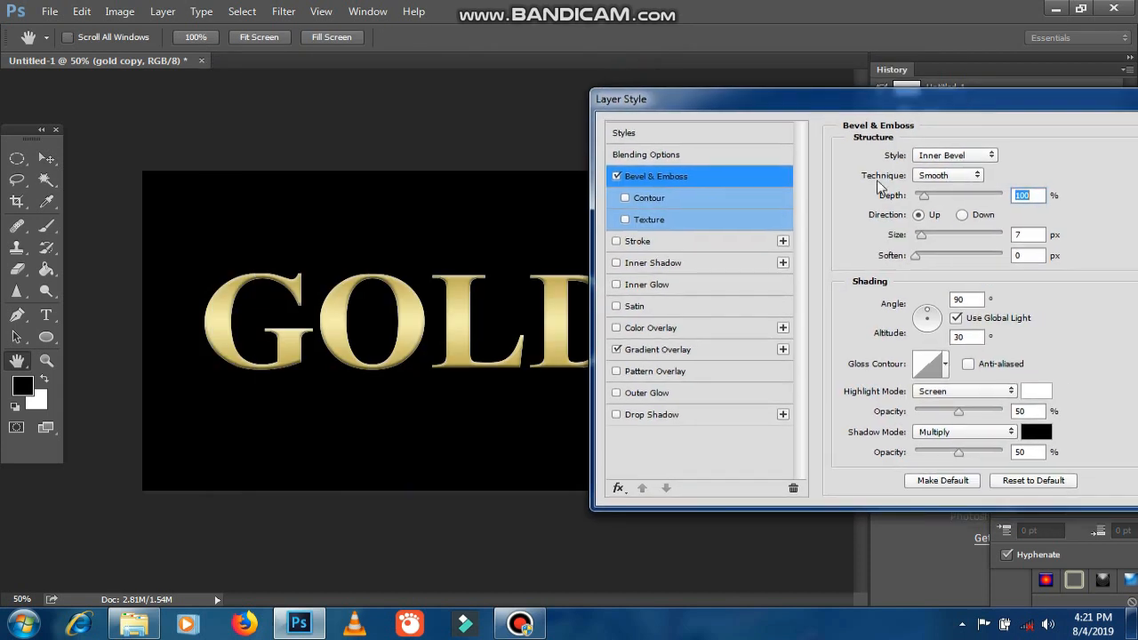
left_click(948, 175)
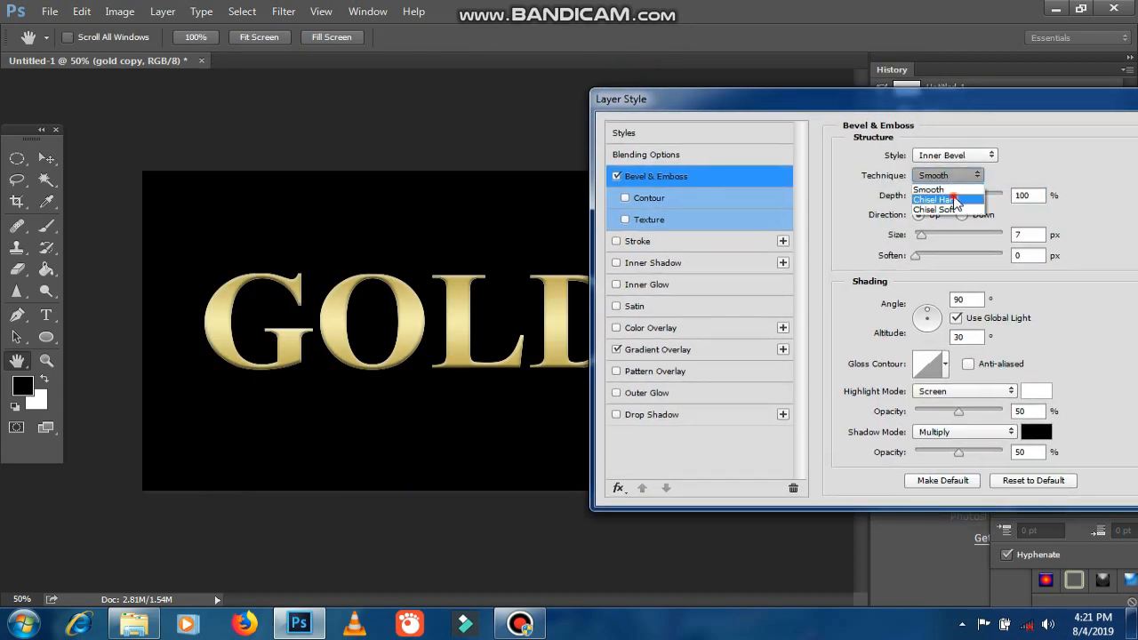
left_click(955, 201)
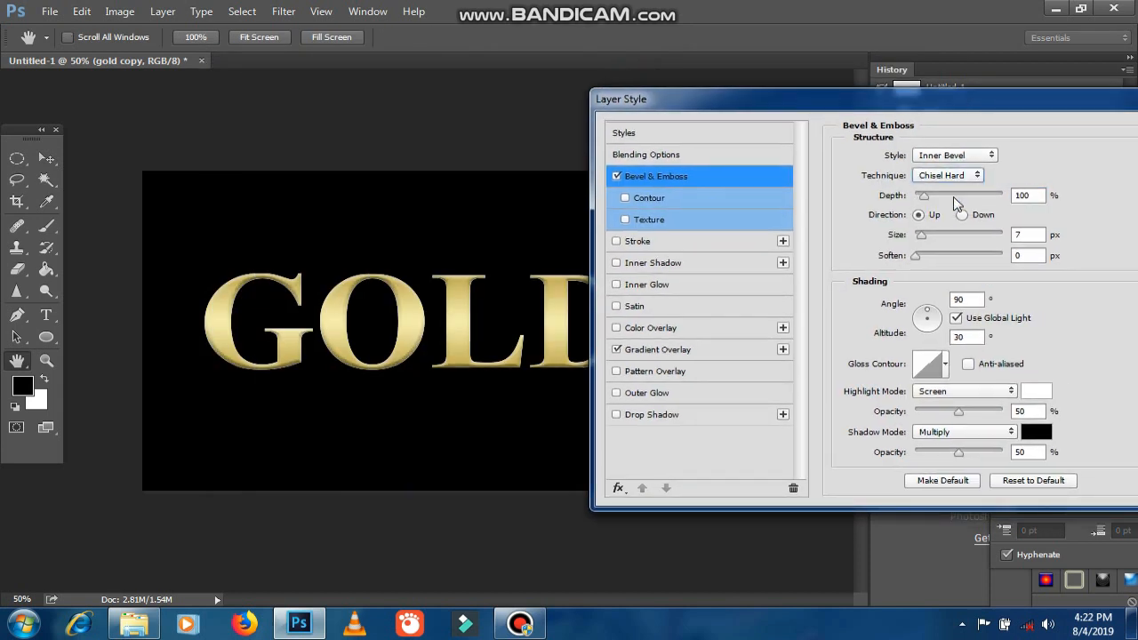
left_click(944, 364)
left_click(900, 436)
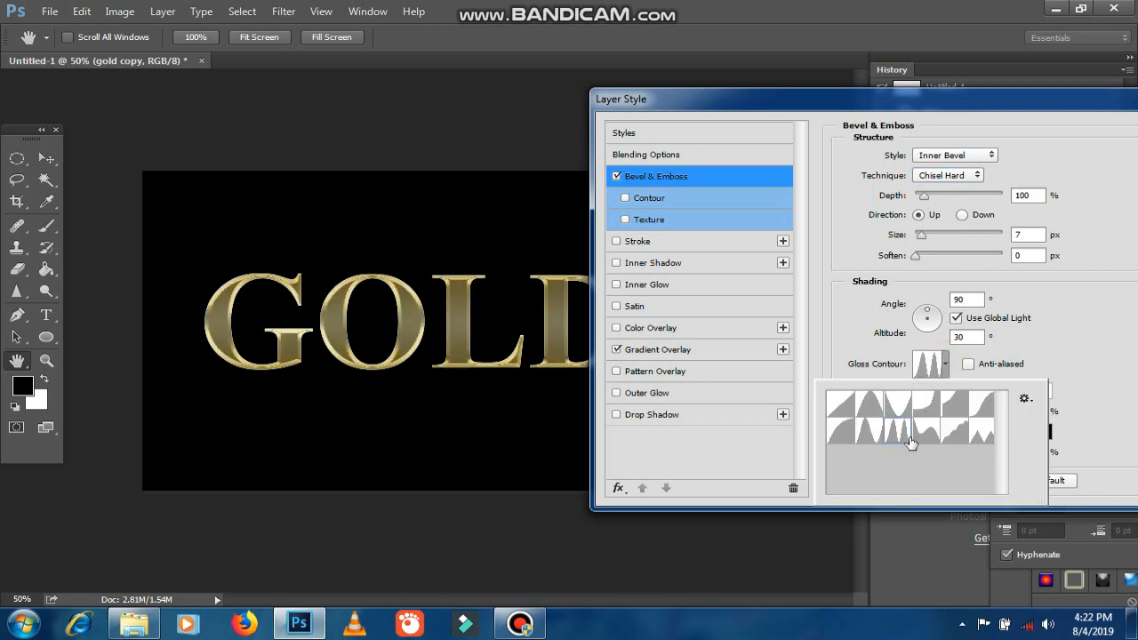
Increase the bevel size to 27 px and apply the layer style.
left_click_drag(1014, 107, 861, 98)
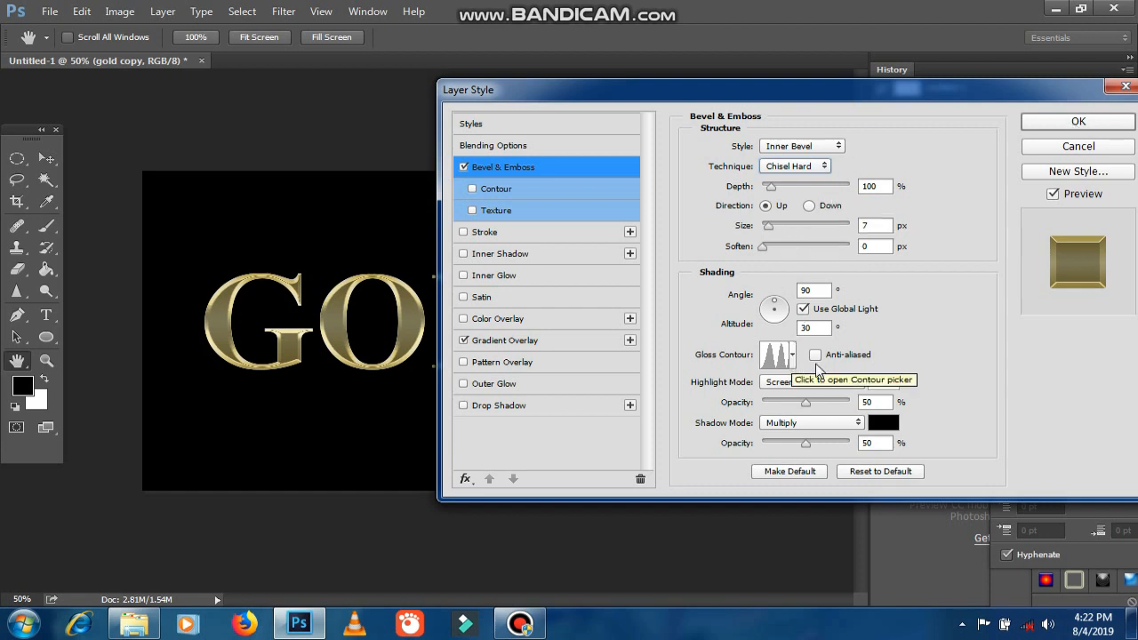
left_click(768, 227)
left_click_drag(767, 228, 772, 228)
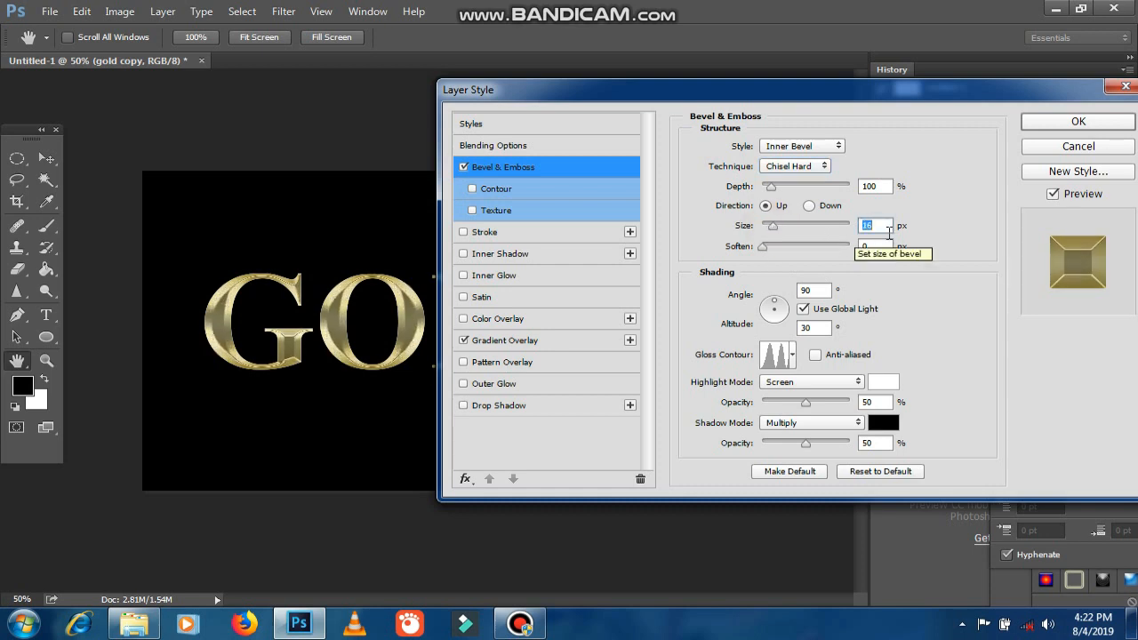
key("Up")
key("Up")
key("Up")
key("Up")
key("Up")
key("Up")
key("Up")
key("Up")
key("Up")
key("Up")
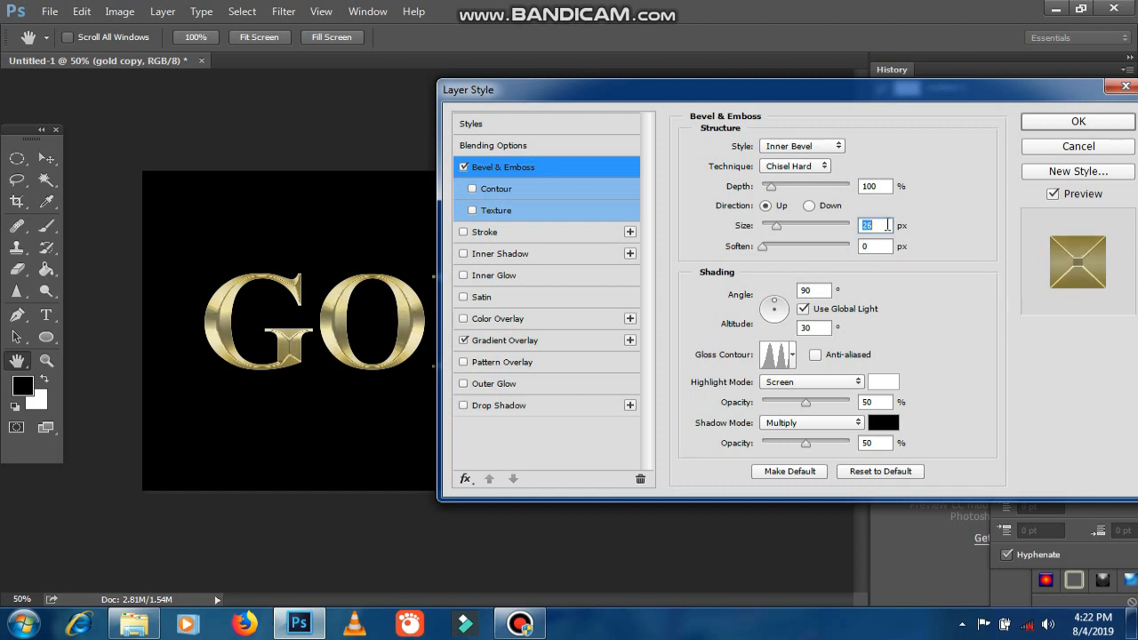
key("Up")
left_click(1067, 121)
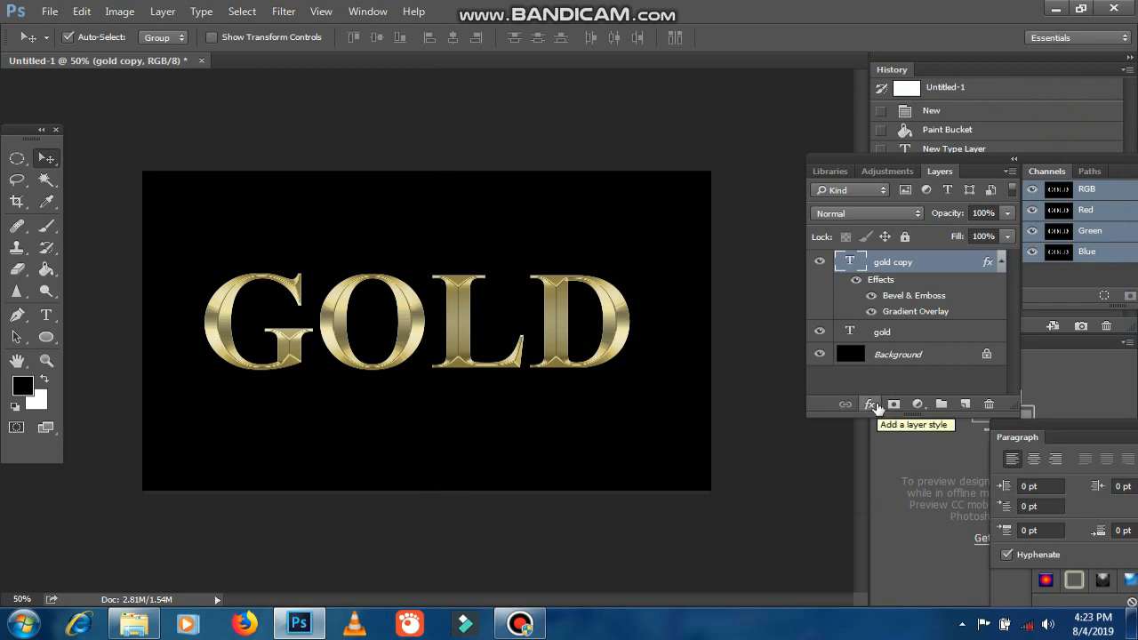
Reopen the text copy's Bevel & Emboss settings and set the depth to 171%.
left_click(873, 404)
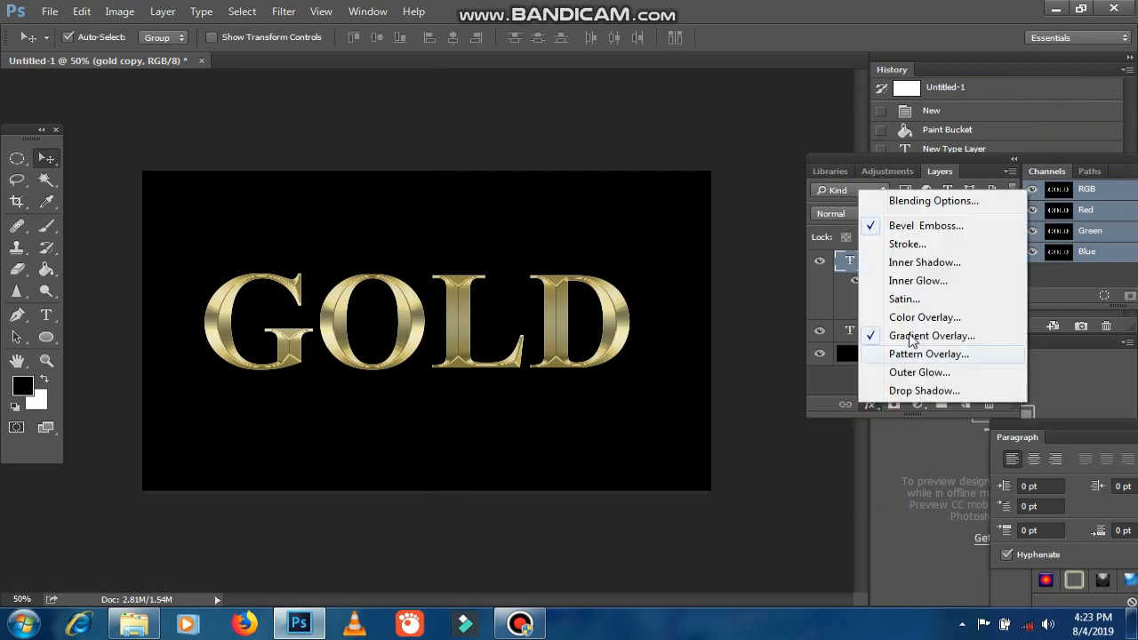
left_click(938, 224)
left_click_drag(629, 73, 880, 112)
left_click_drag(797, 205, 797, 206)
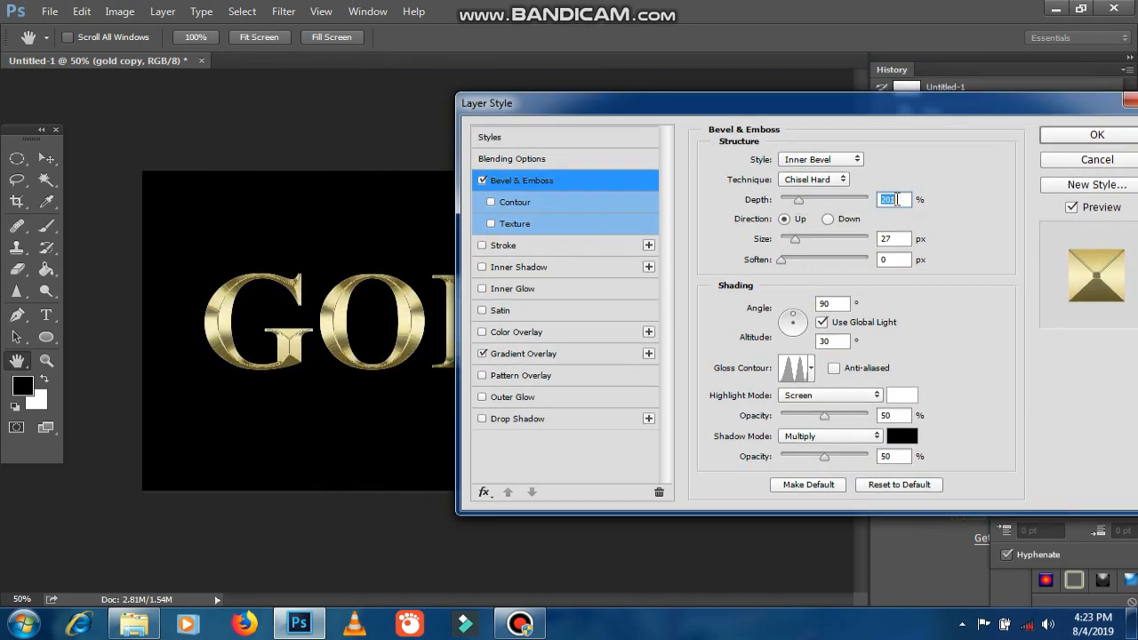
scroll(898, 200, "down", 6)
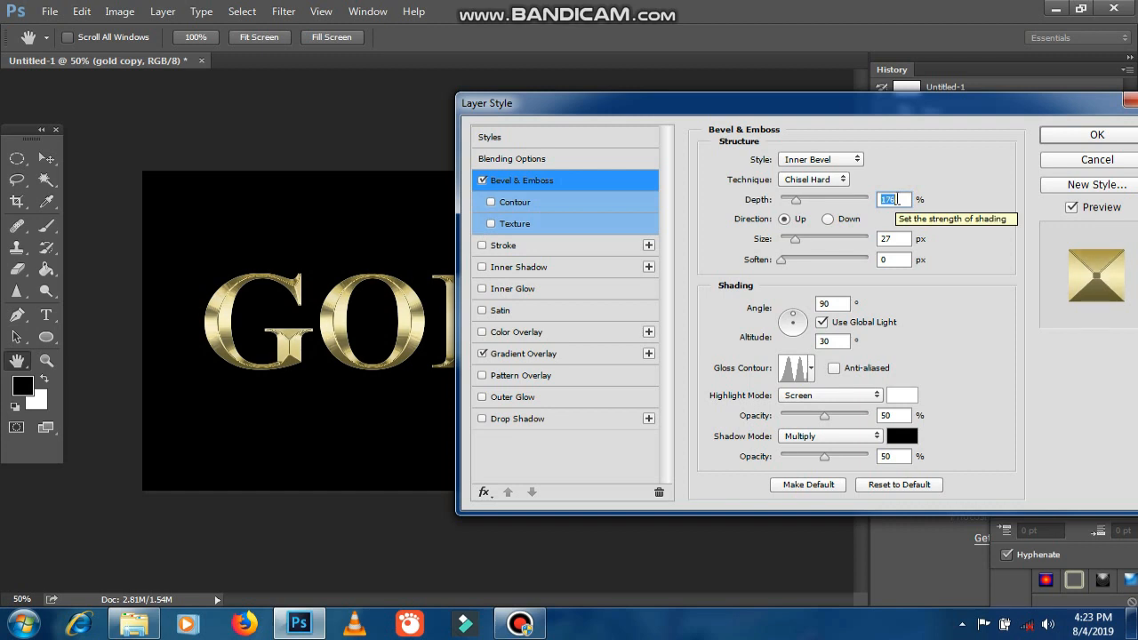
scroll(897, 199, "down", 3)
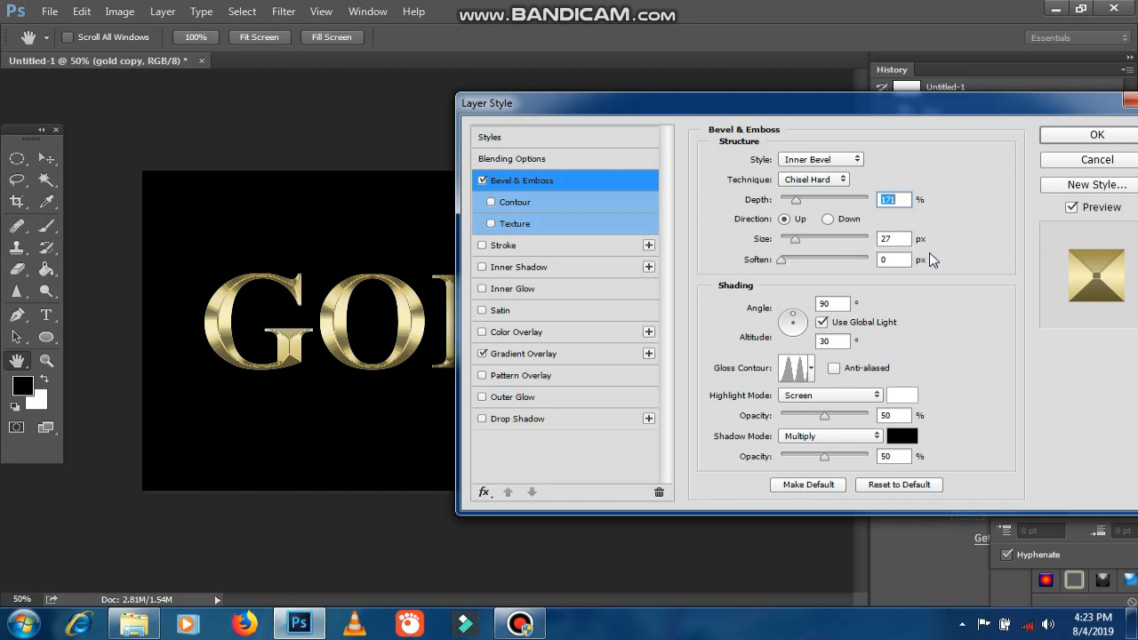
Set the text copy's bevel highlight mode to Normal and enable the bevel's Contour option.
left_click(855, 396)
left_click(836, 78)
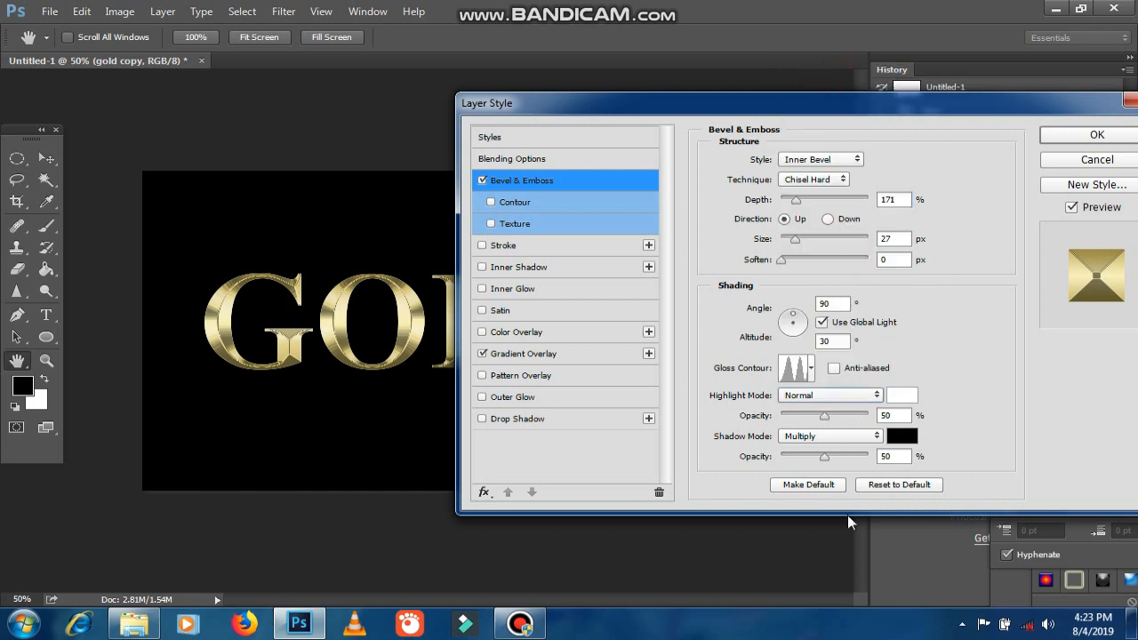
left_click(491, 202)
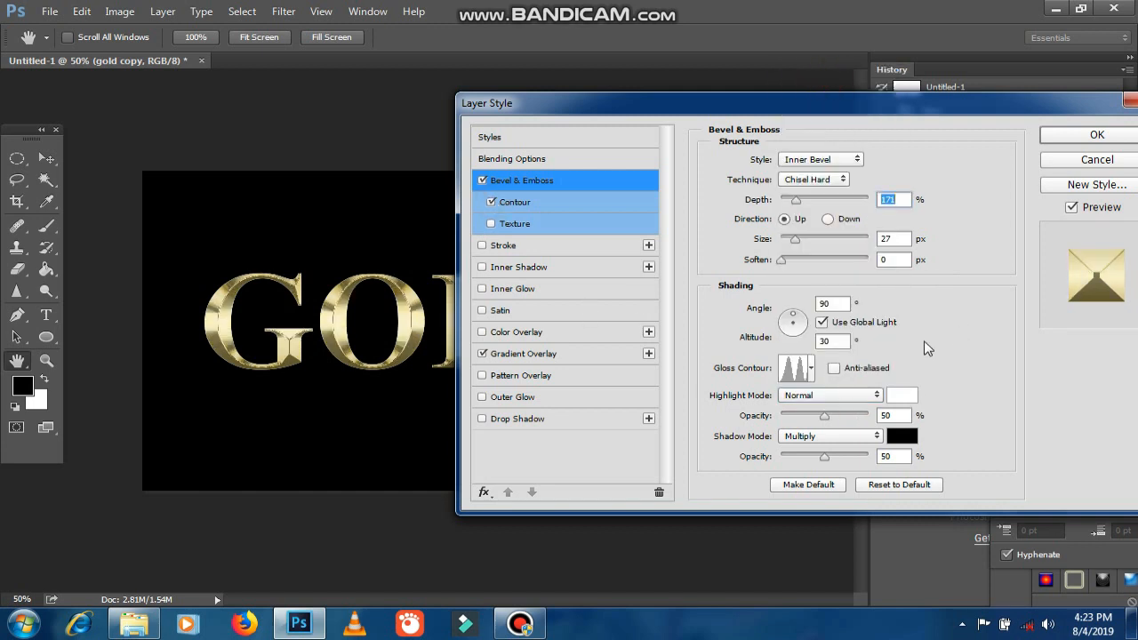
left_click(512, 269)
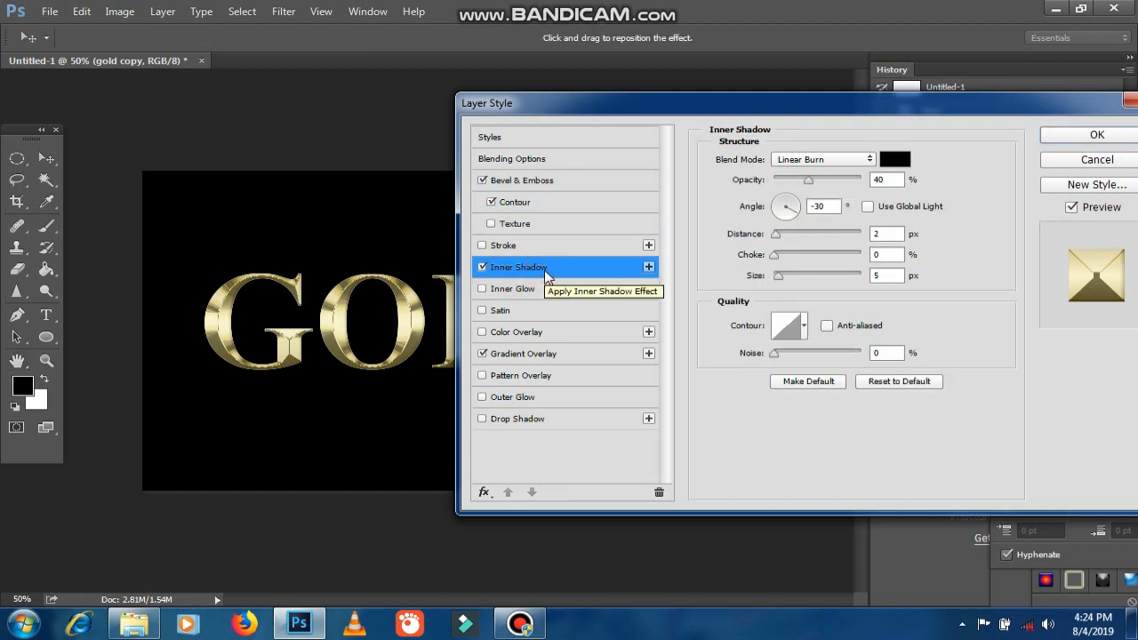
left_click(822, 159)
left_click(812, 213)
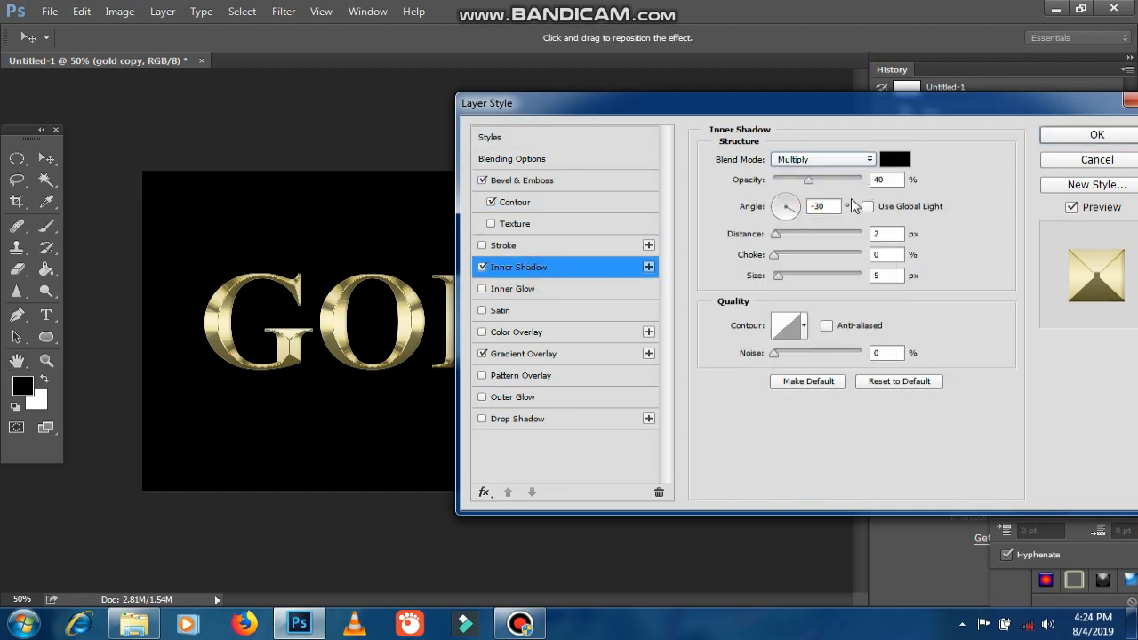
left_click(884, 180)
key("shift+Up")
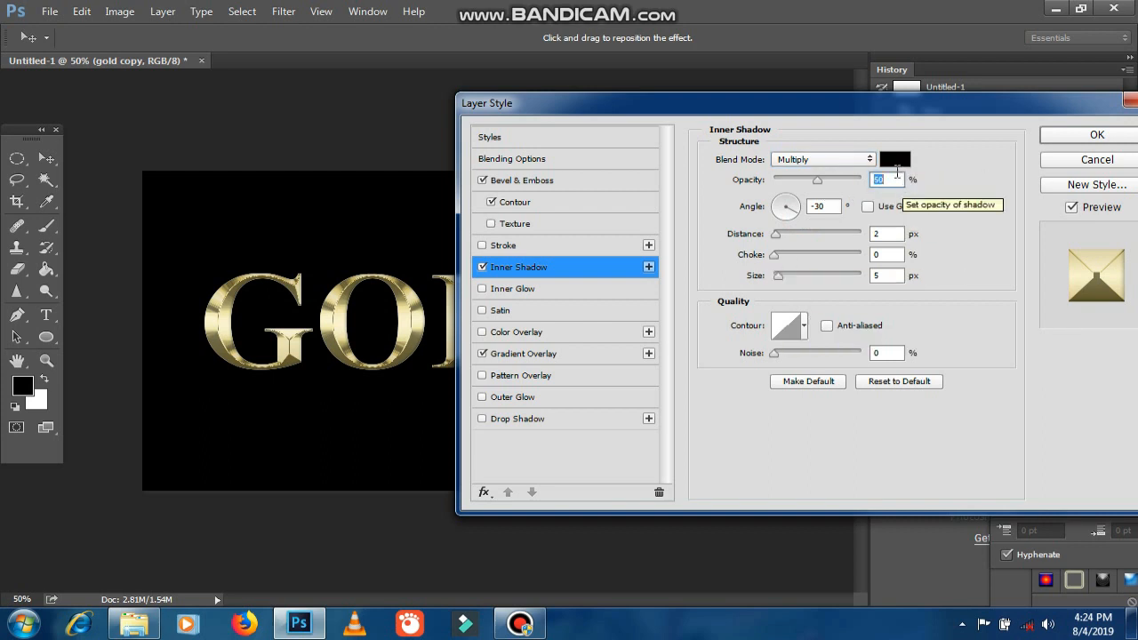
left_click(482, 267)
Add an Inner Glow to the text copy with Multiply blend mode and 50% opacity.
left_click(520, 290)
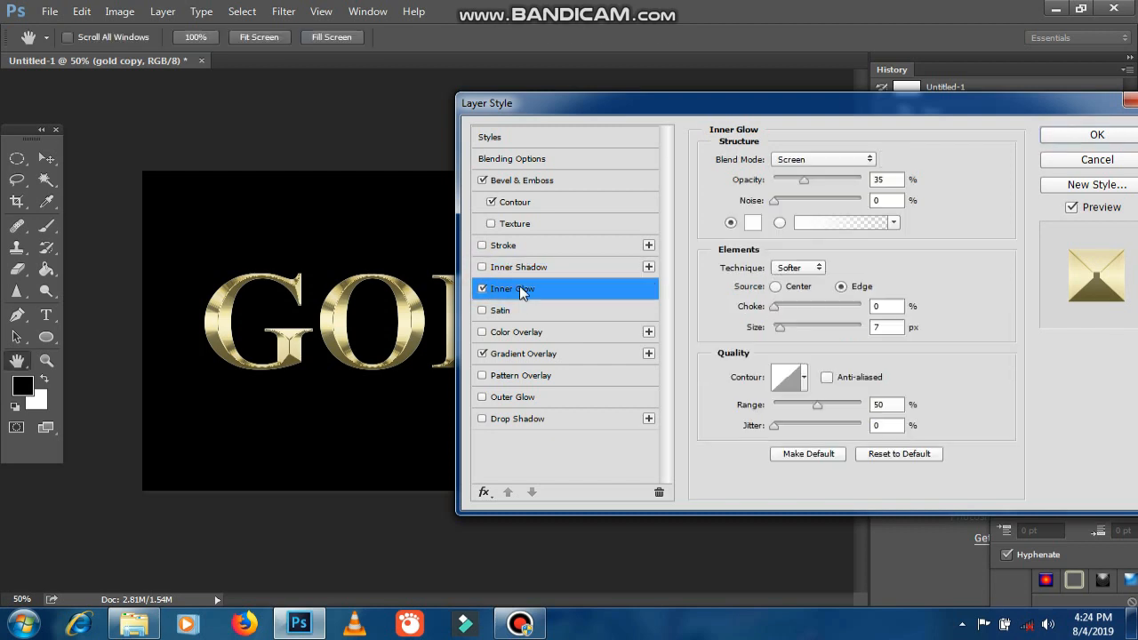
left_click(848, 161)
left_click(813, 211)
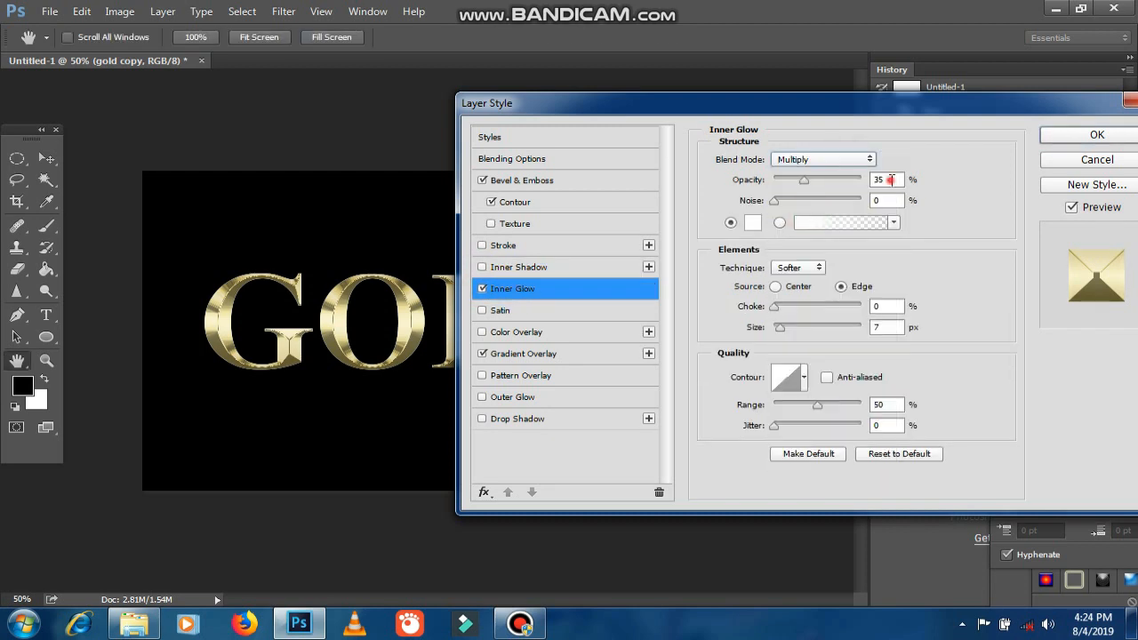
left_click(891, 180)
key("shift+Up")
key("Up")
key("Up")
key("Up")
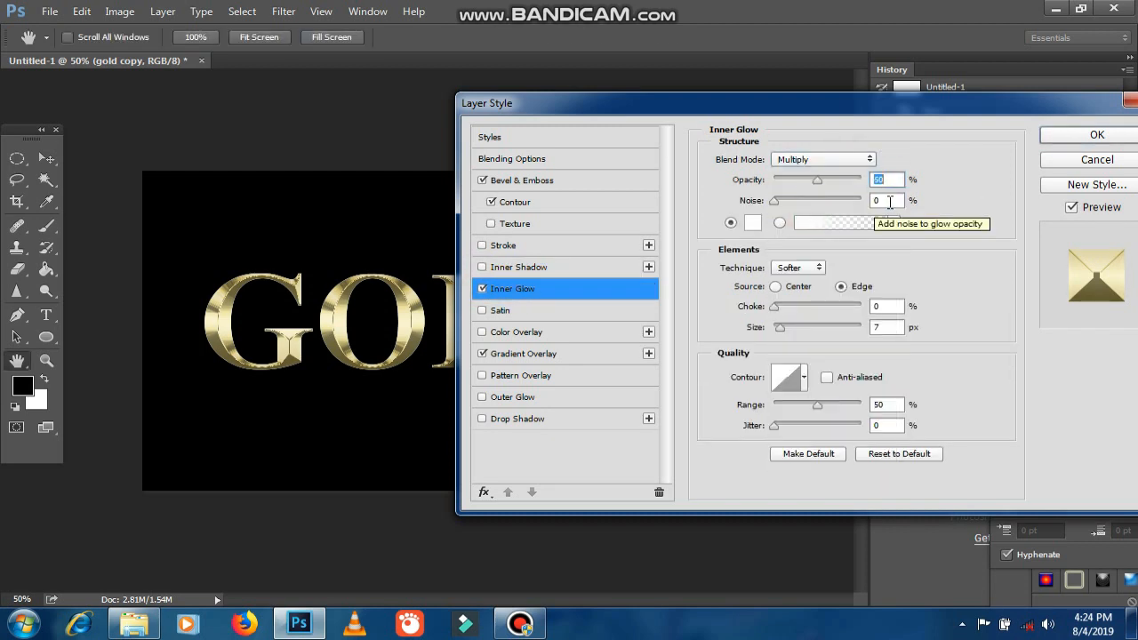
Change the inner glow colour to a saturated orange with a hue of 38°.
left_click(753, 222)
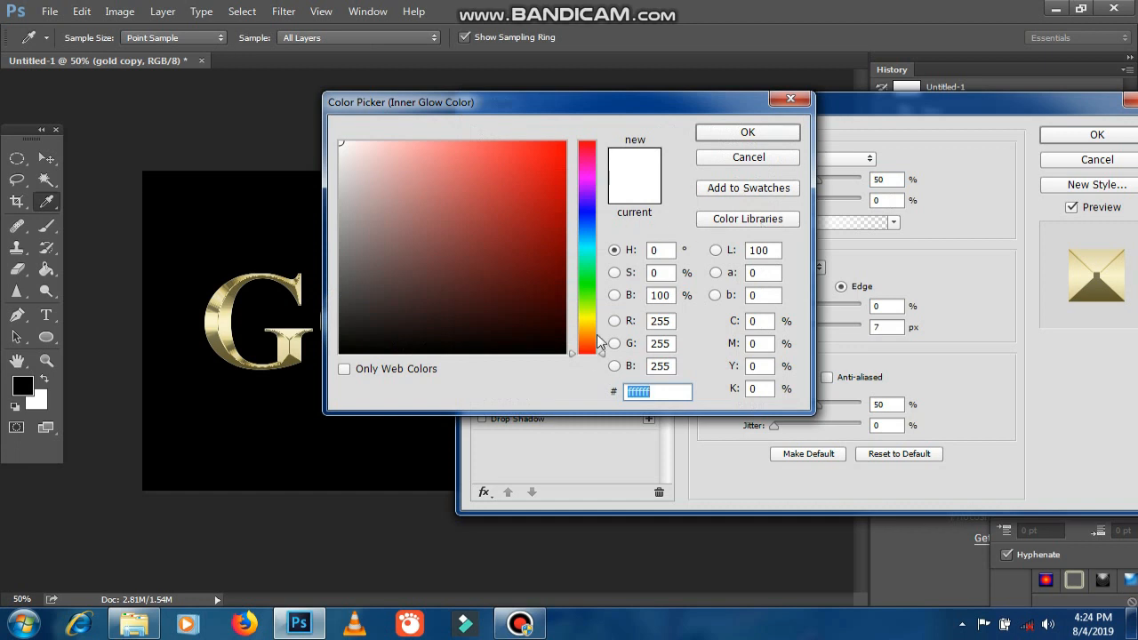
left_click(591, 334)
left_click(602, 332)
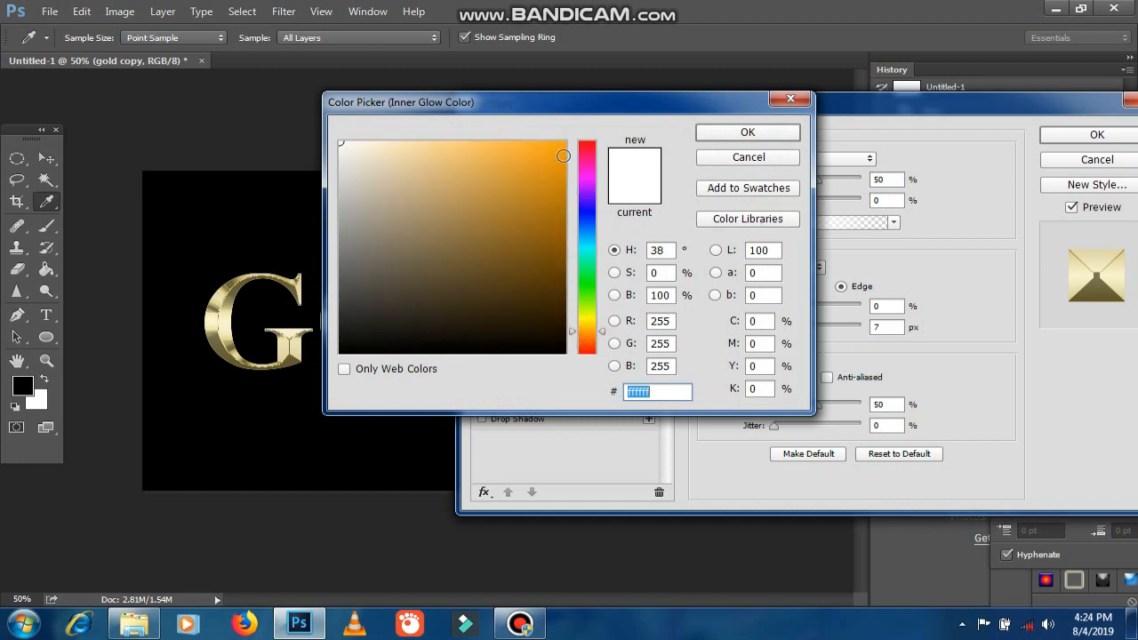
left_click(566, 142)
left_click(732, 135)
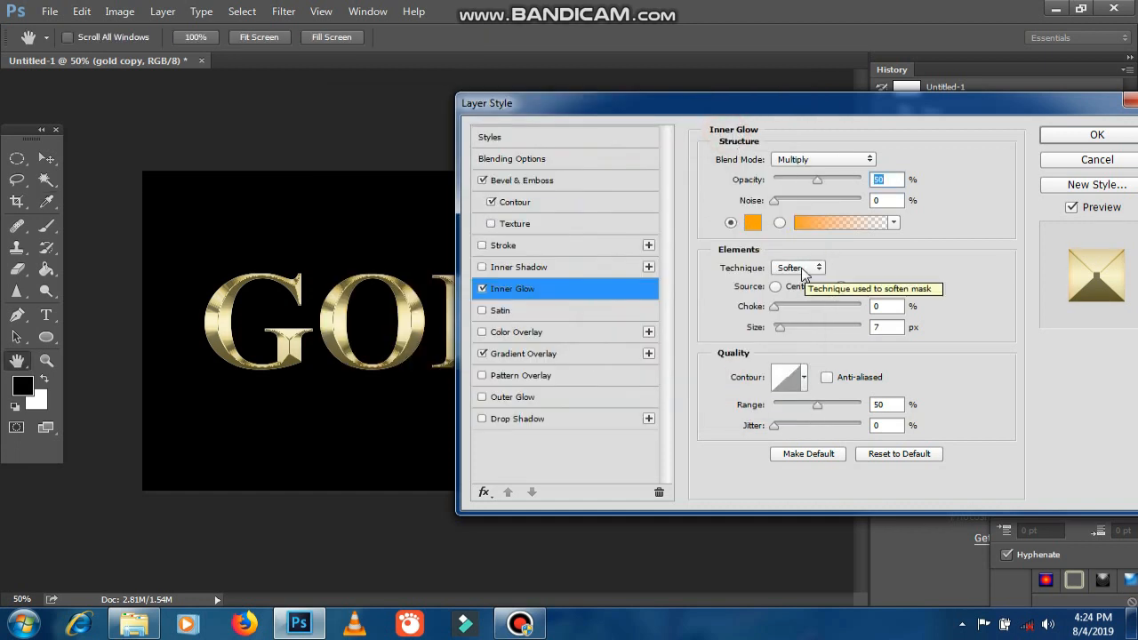
Set the inner glow size to 16 px and apply the text copy's layer style.
left_click(889, 325)
scroll(889, 325, "up", 5)
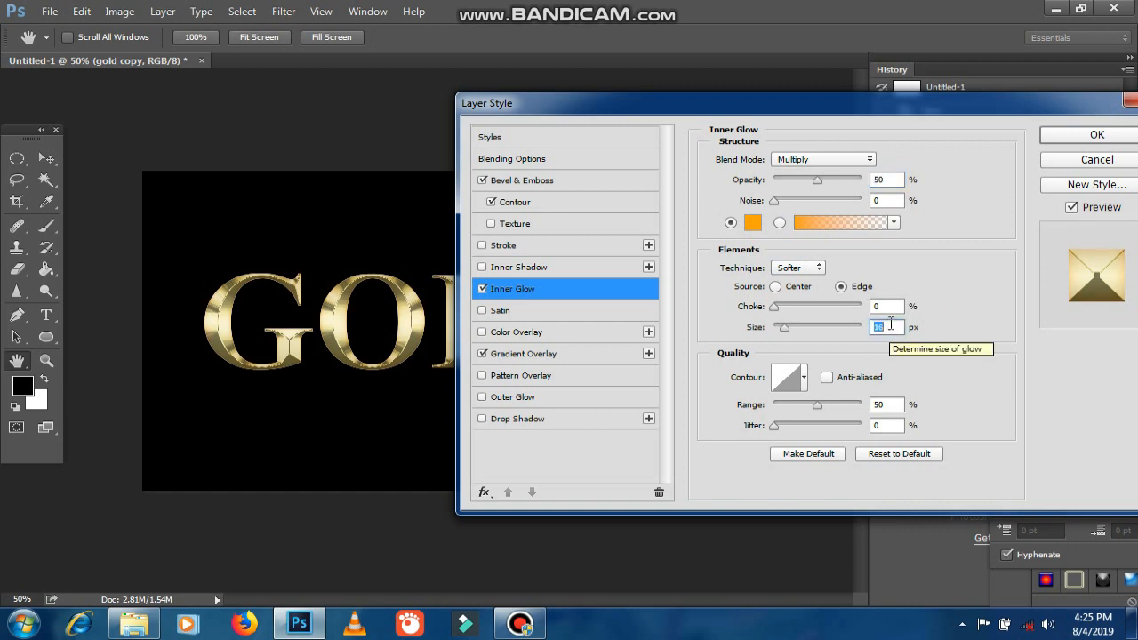
left_click(1057, 136)
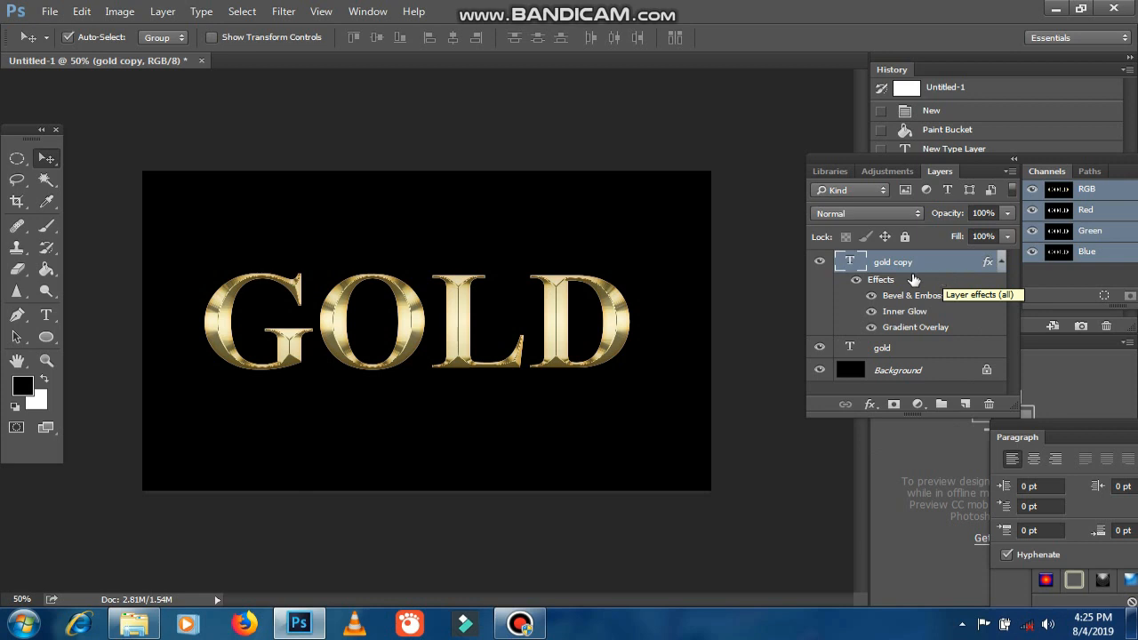
Add a Stroke effect to the original gold text layer with its position set to Outside.
left_click(916, 354)
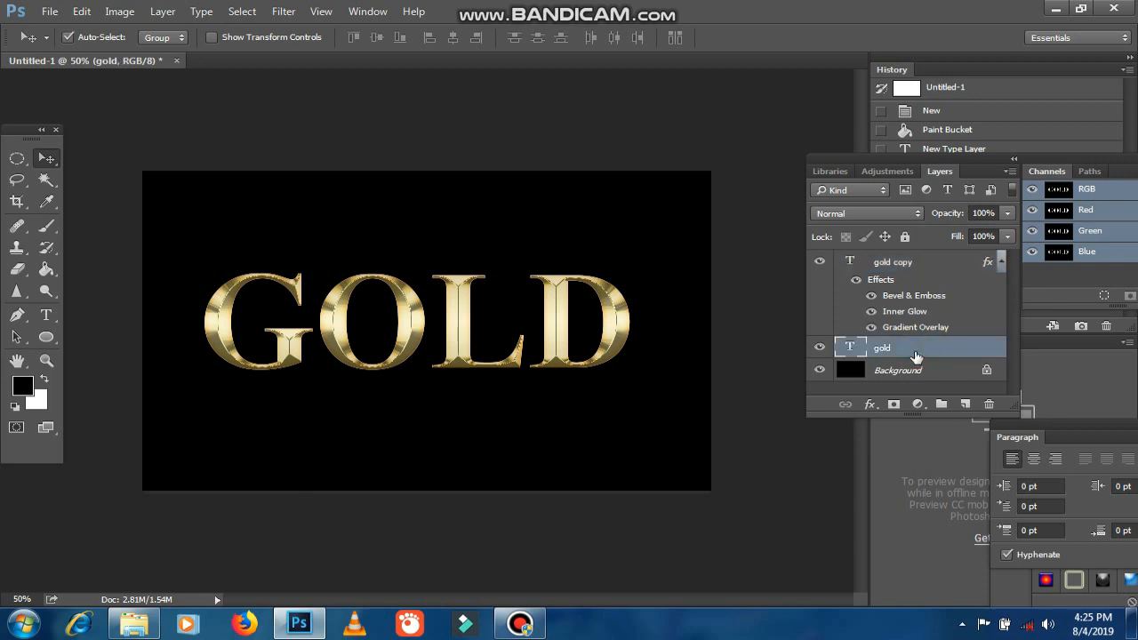
right_click(916, 354)
left_click(966, 347)
left_click(871, 404)
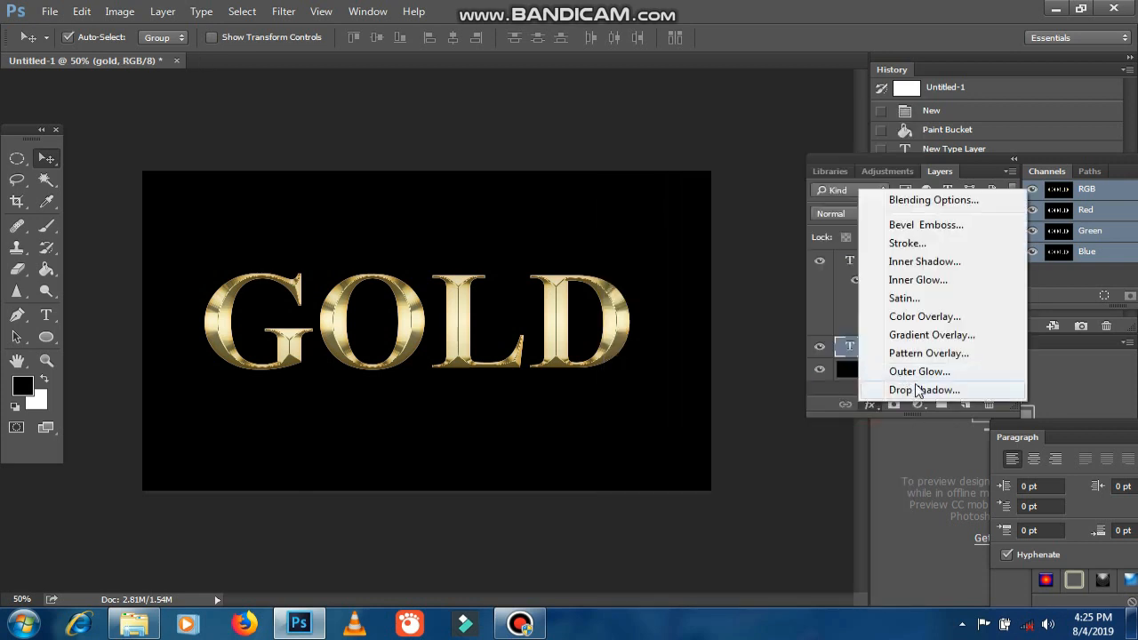
left_click(912, 242)
left_click_drag(569, 67, 822, 83)
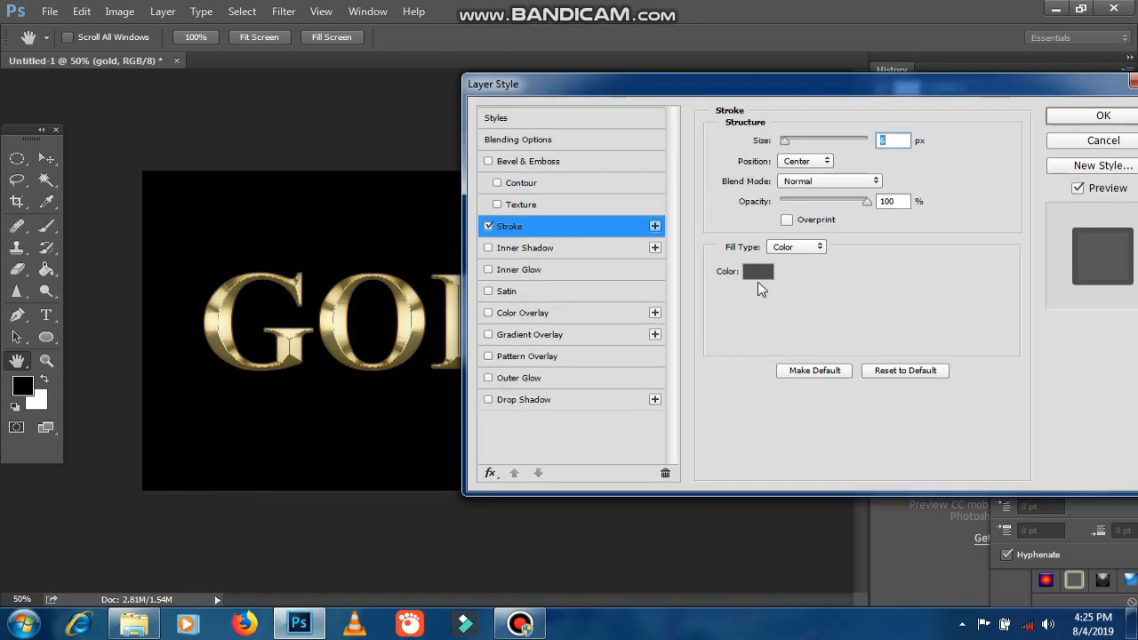
left_click(802, 162)
left_click(809, 176)
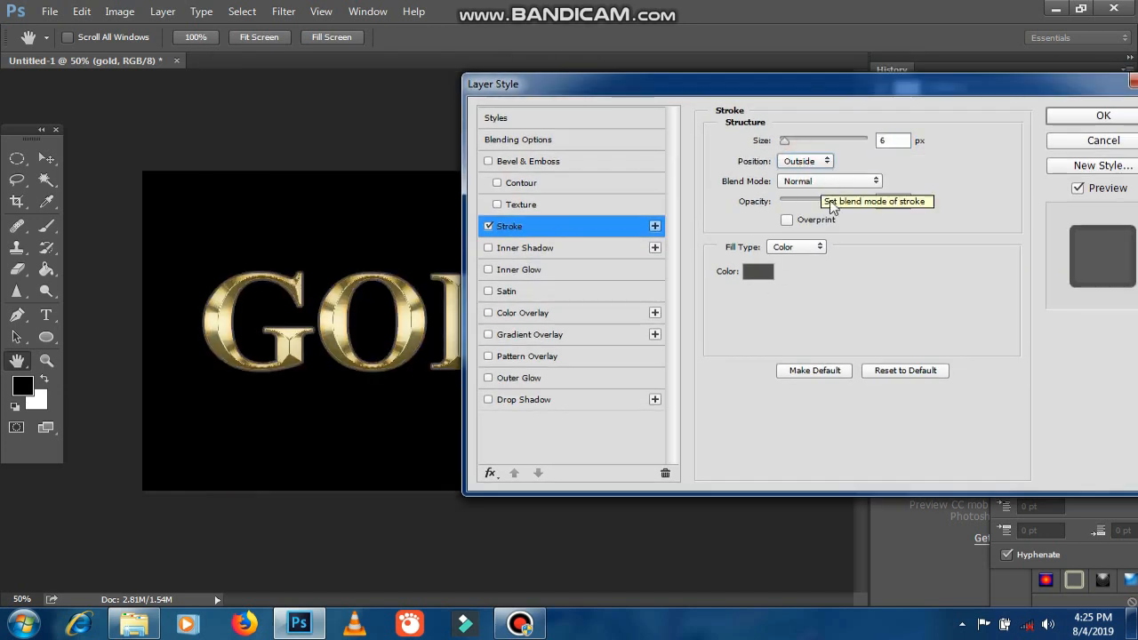
Change the stroke's fill type to Gradient with the Reflected style.
left_click(800, 246)
left_click(796, 257)
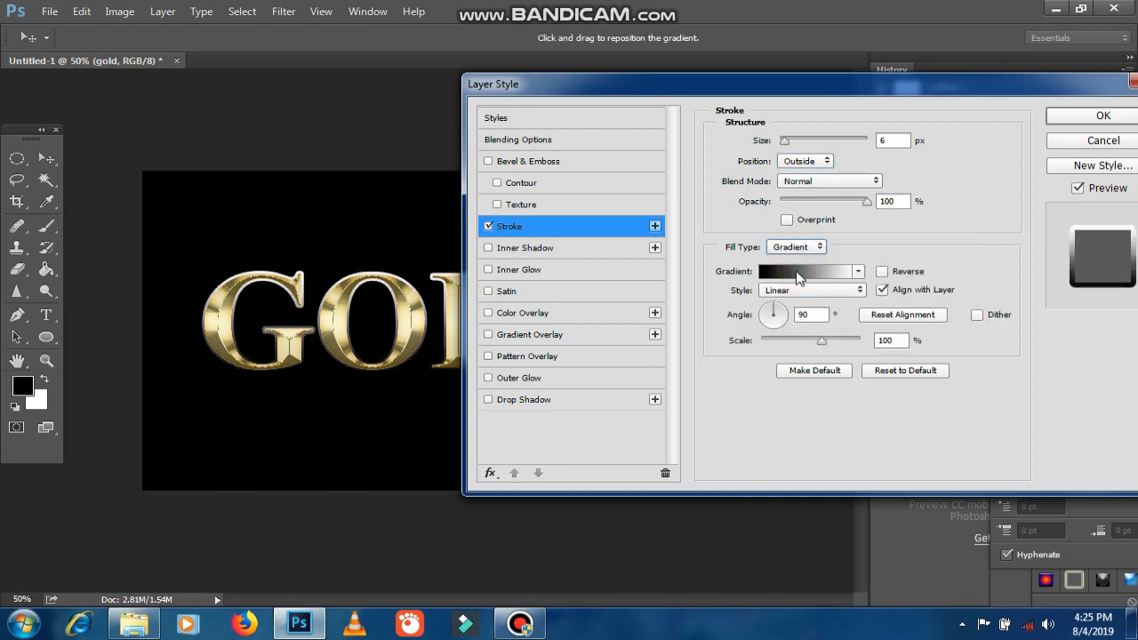
left_click(791, 291)
left_click(792, 334)
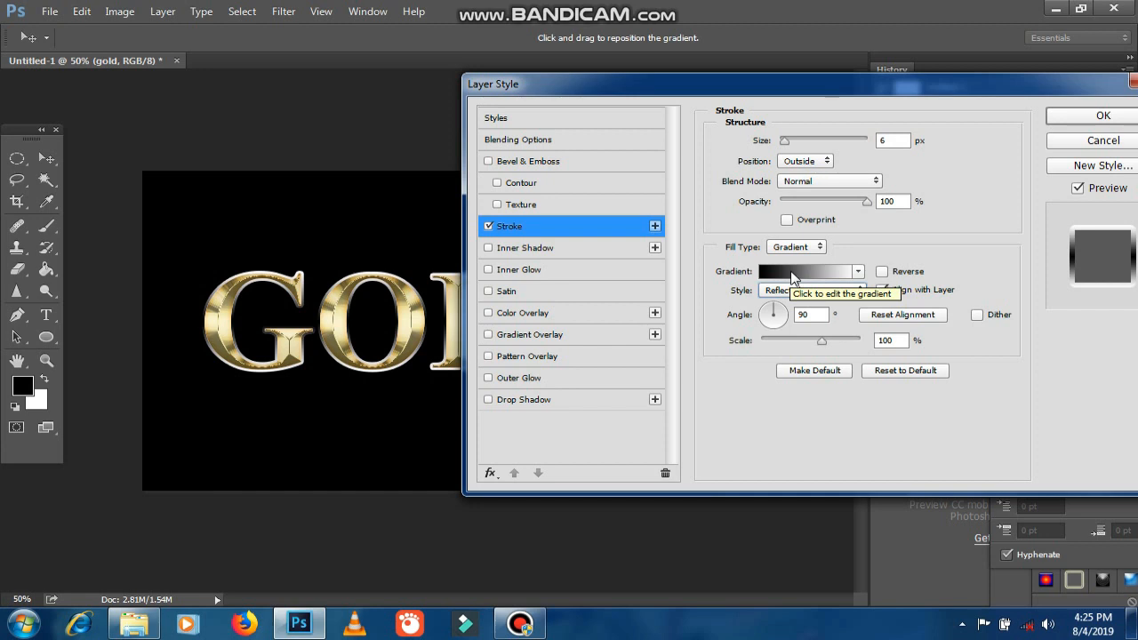
left_click(794, 278)
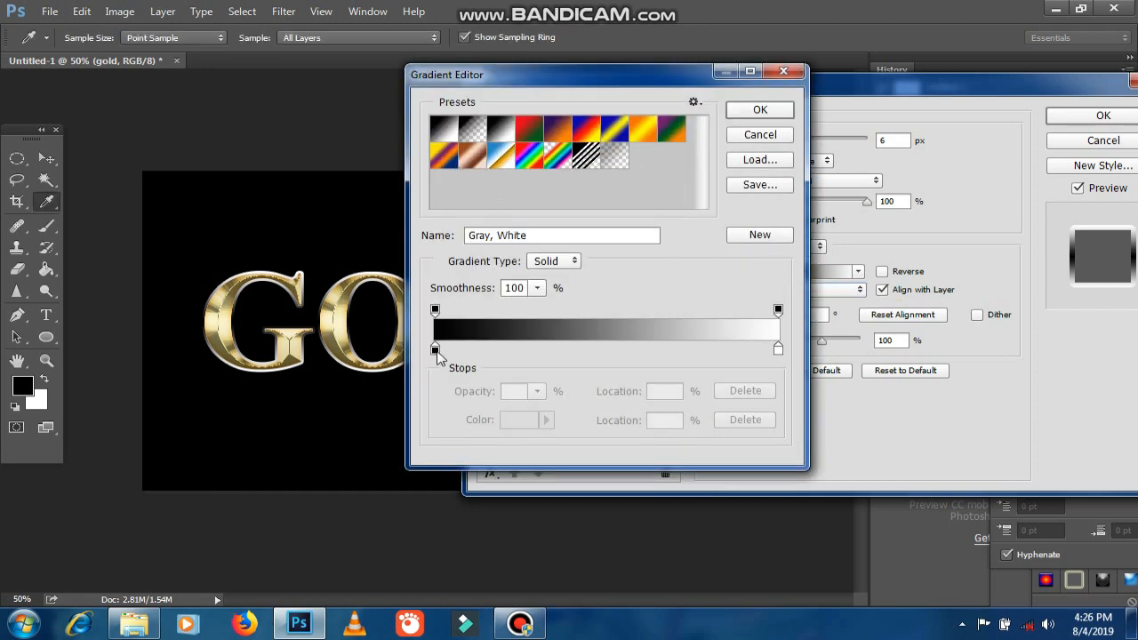
left_click(758, 135)
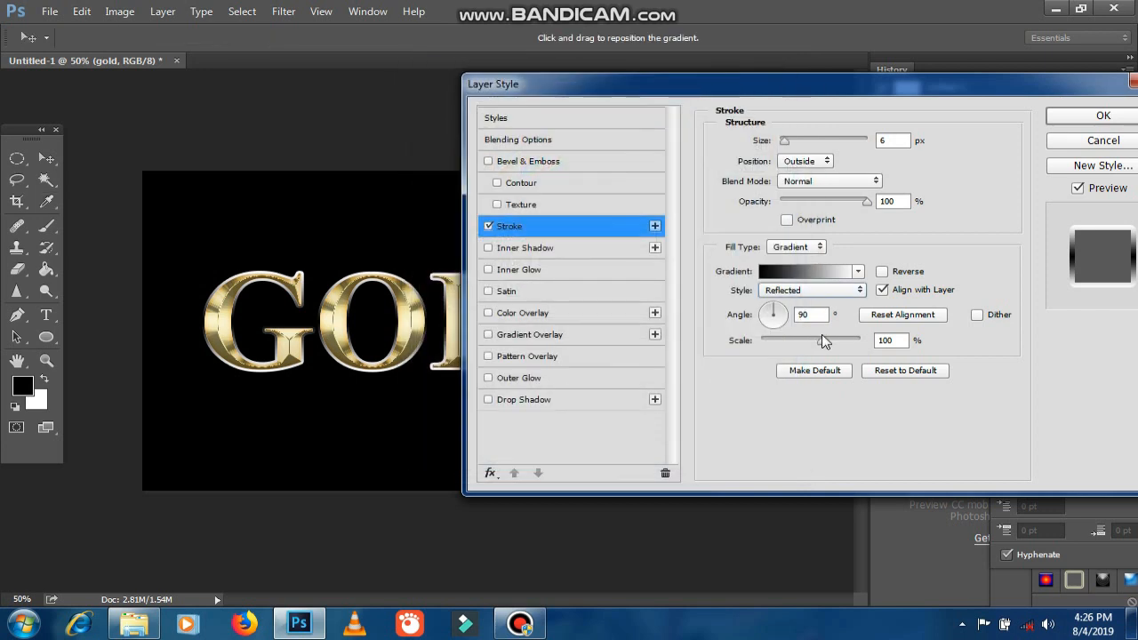
Enable Bevel & Emboss with Contour on the original text layer, using the Emboss style and Chisel Hard technique.
left_click(493, 164)
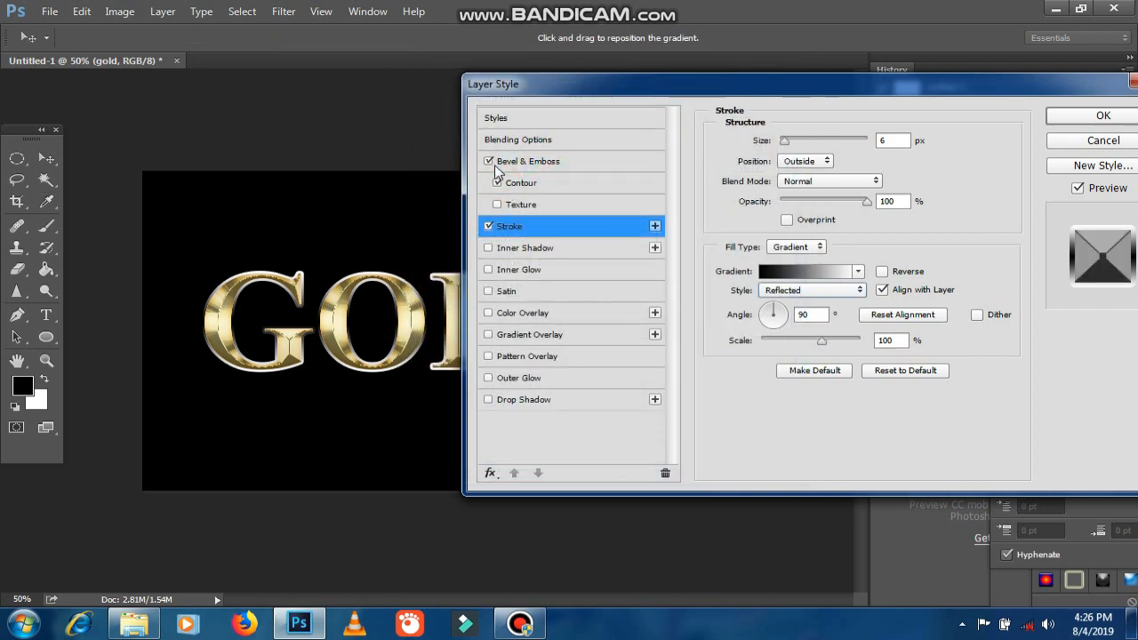
left_click(817, 161)
left_click(538, 161)
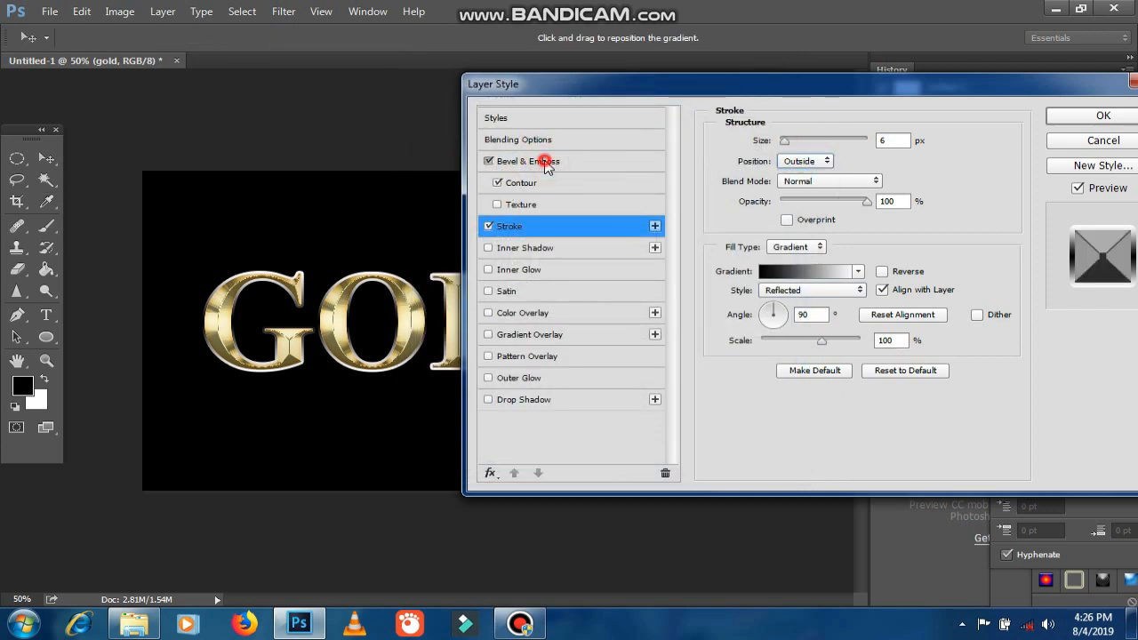
left_click(827, 141)
left_click(827, 169)
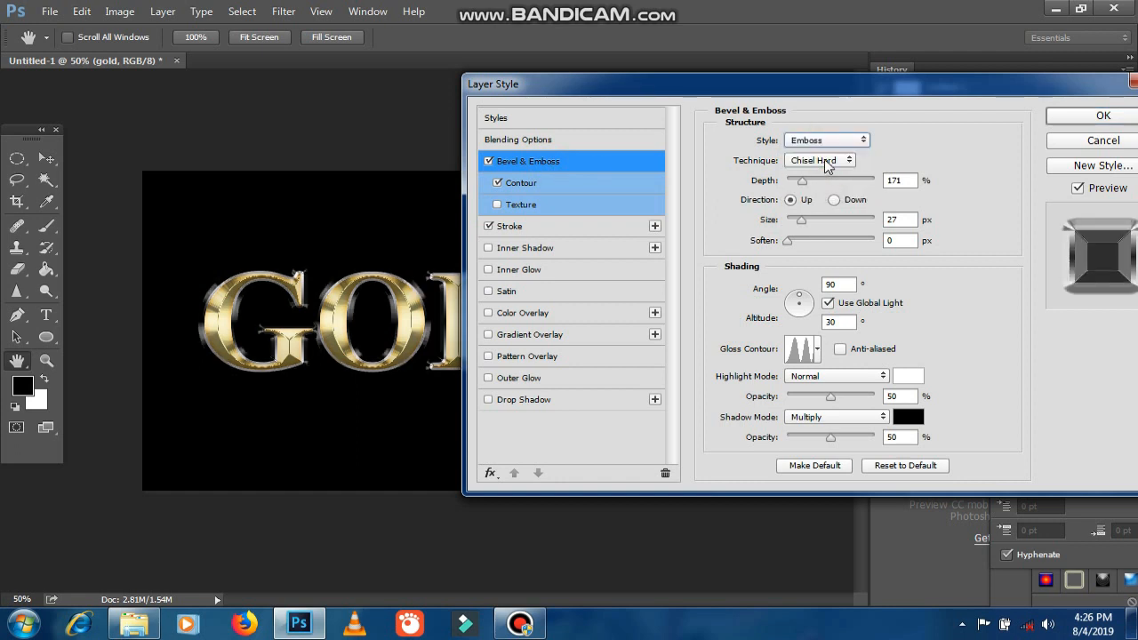
left_click(829, 166)
left_click(820, 177)
Set the original text layer's bevel depth to 203% and its size to 7 px.
left_click(903, 181)
scroll(903, 180, "up", 16)
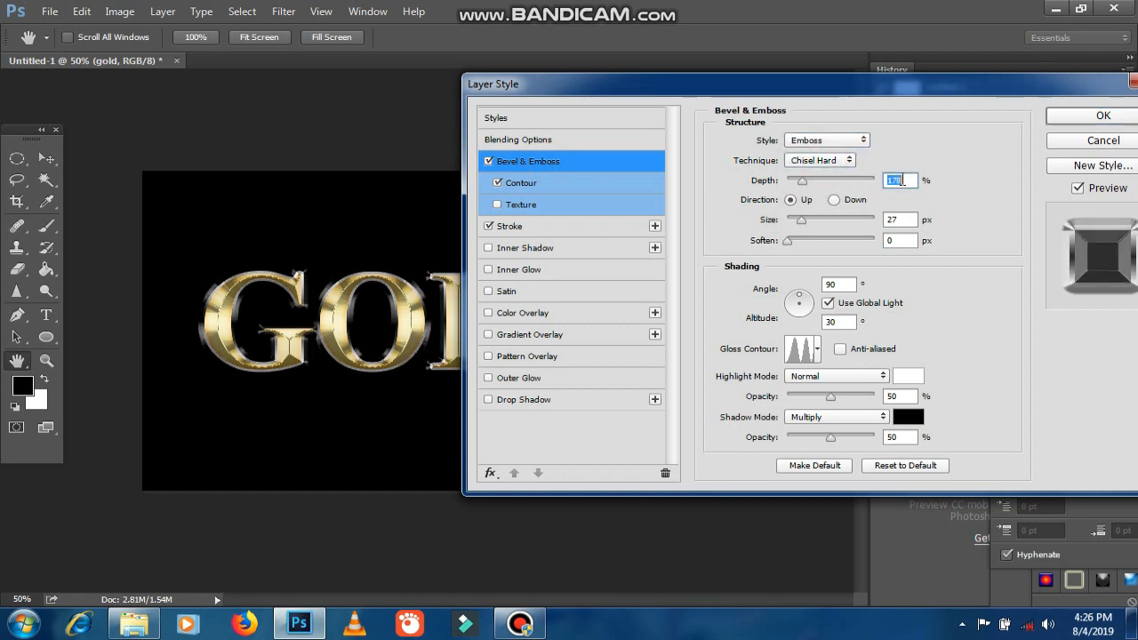
scroll(903, 181, "up", 16)
left_click(900, 220)
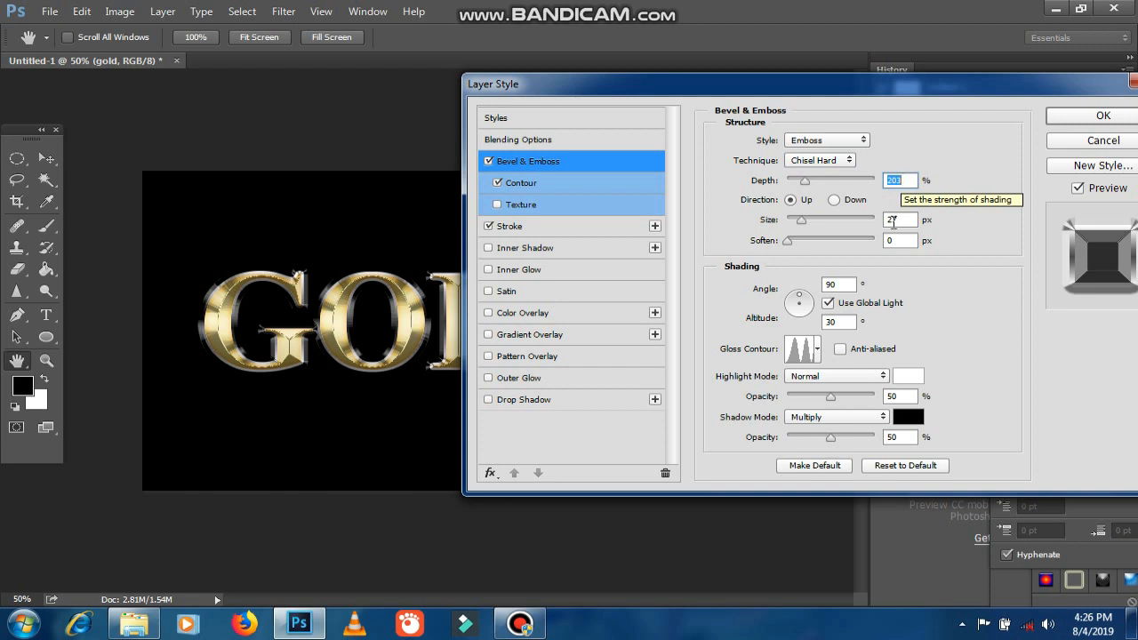
scroll(902, 222, "down", 16)
scroll(901, 222, "down", 9)
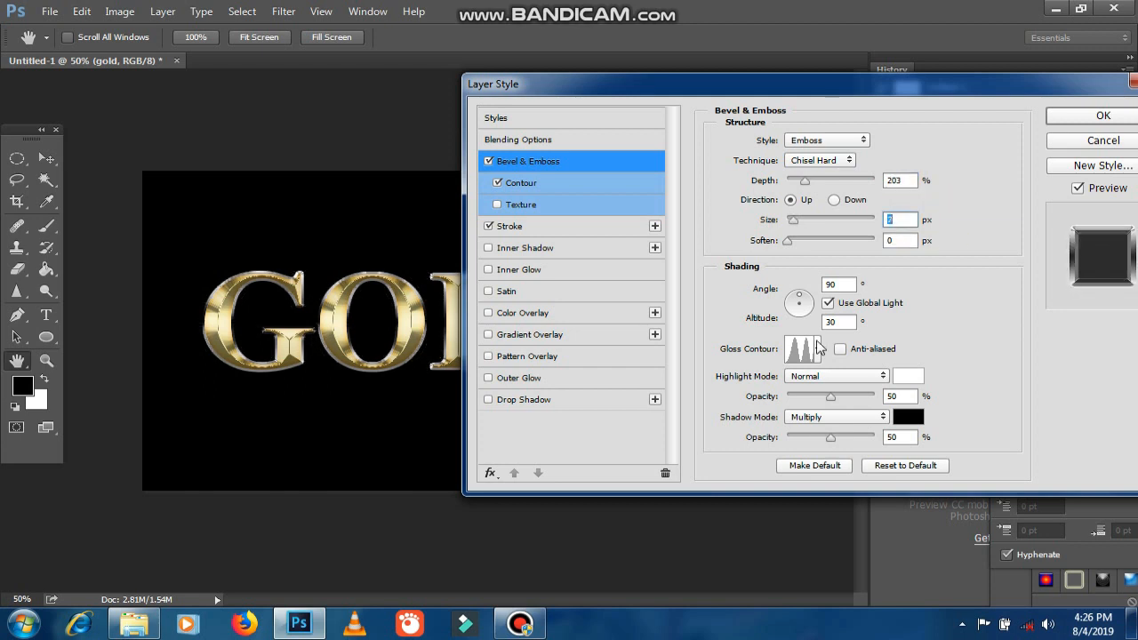
Sample a pale gold from the letter G as the bevel's shadow colour and apply the layer style.
left_click(908, 417)
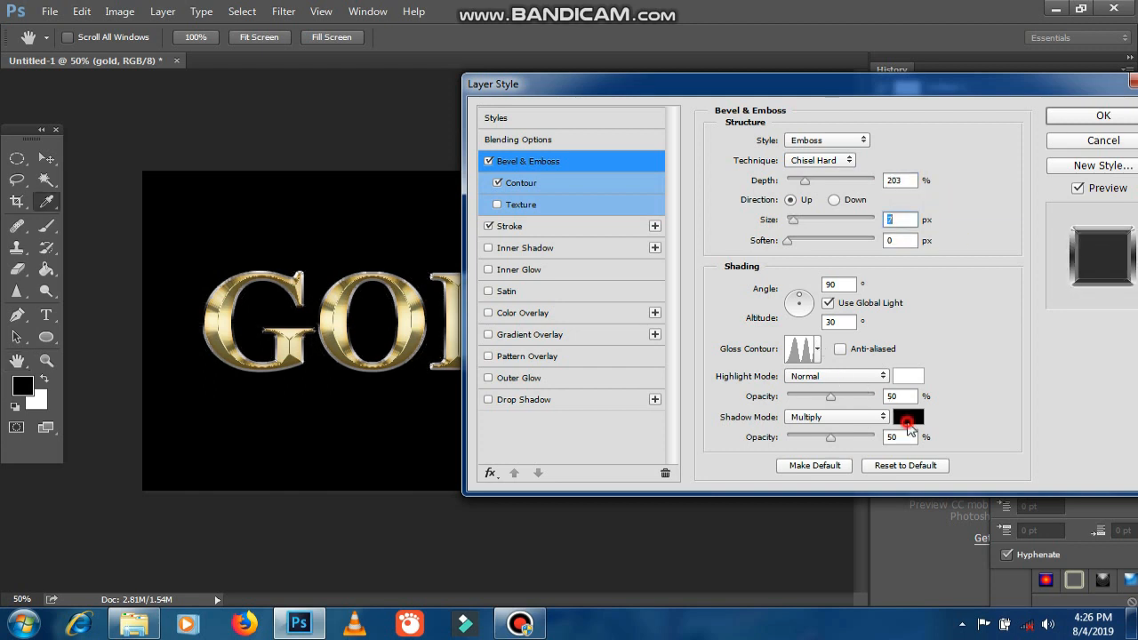
left_click(229, 318)
left_click(714, 131)
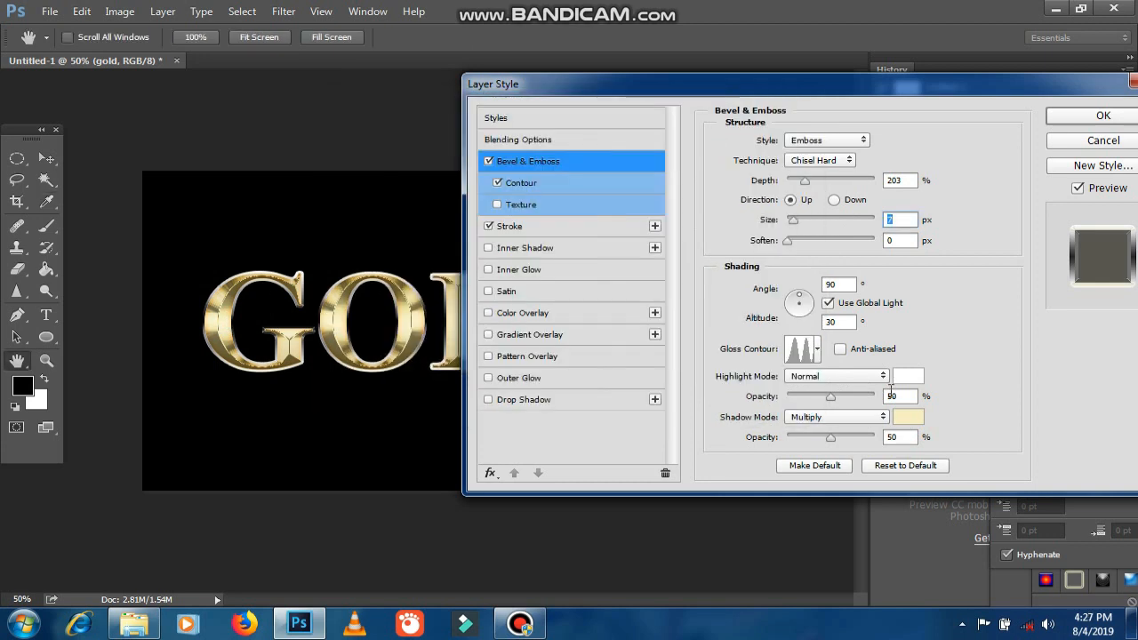
left_click(1083, 122)
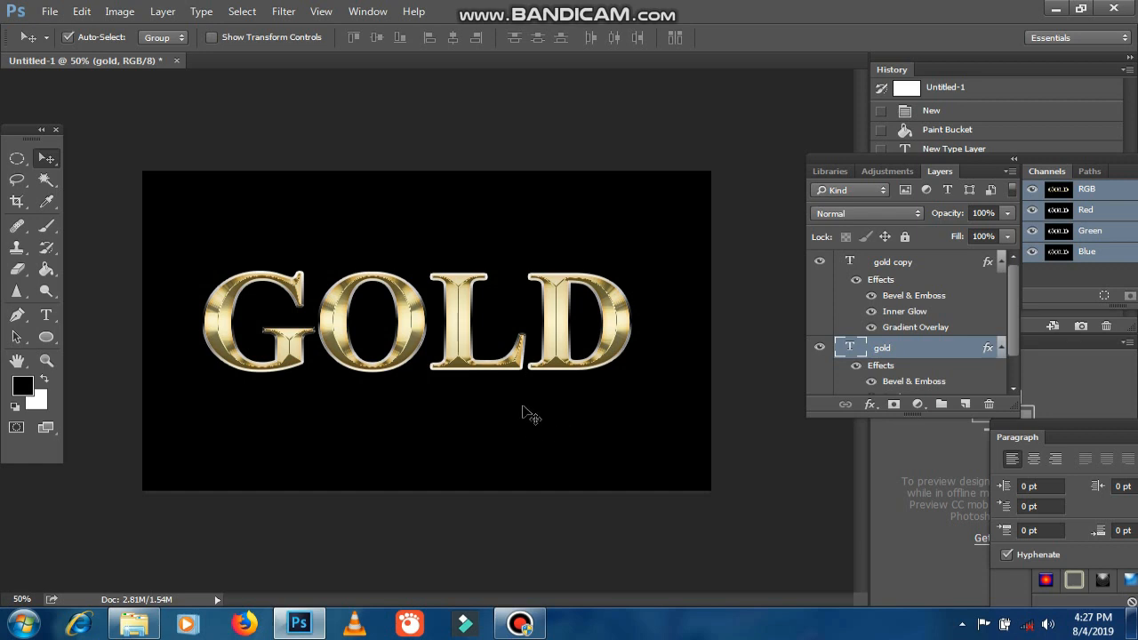
Reopen the original text layer's Stroke settings and move the dialog clear of the first letters.
left_click(557, 329)
left_click(902, 374)
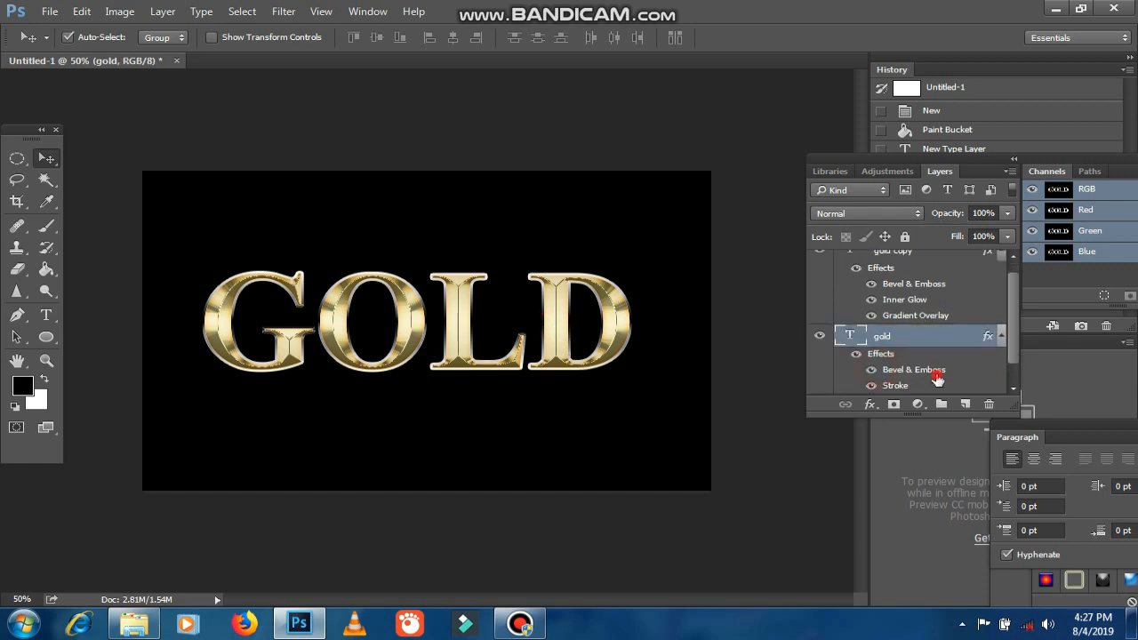
double_click(902, 374)
left_click(261, 211)
left_click(524, 400)
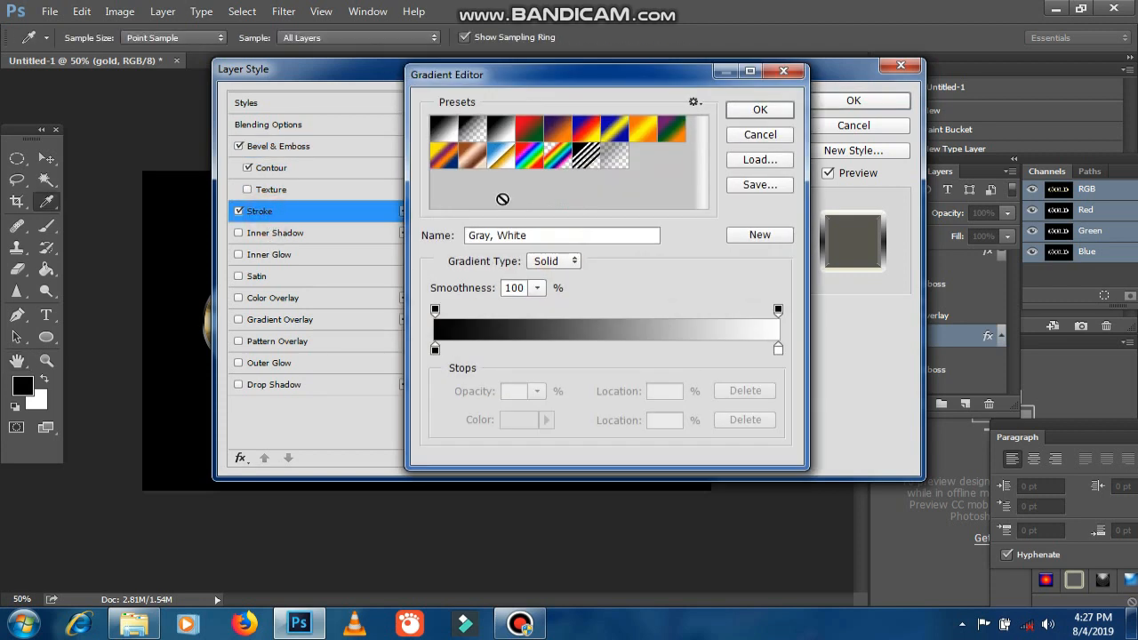
left_click(435, 350)
left_click(761, 134)
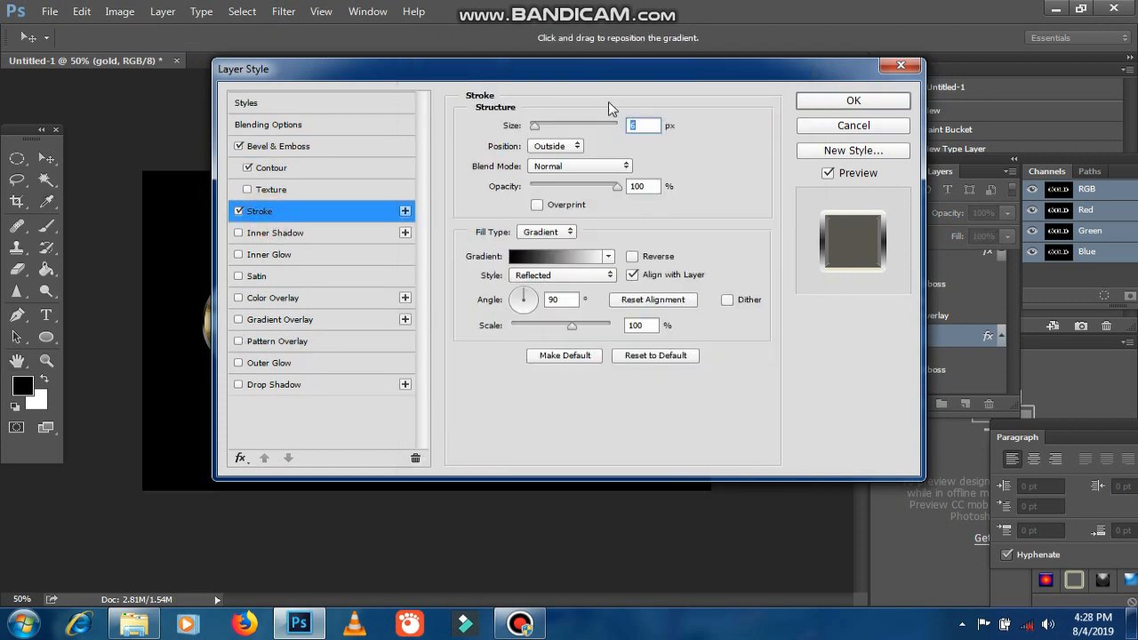
left_click_drag(579, 69, 792, 79)
Recolour the stroke gradient's black stop with a dark gold sampled from the letter O.
left_click(533, 329)
left_click(435, 350)
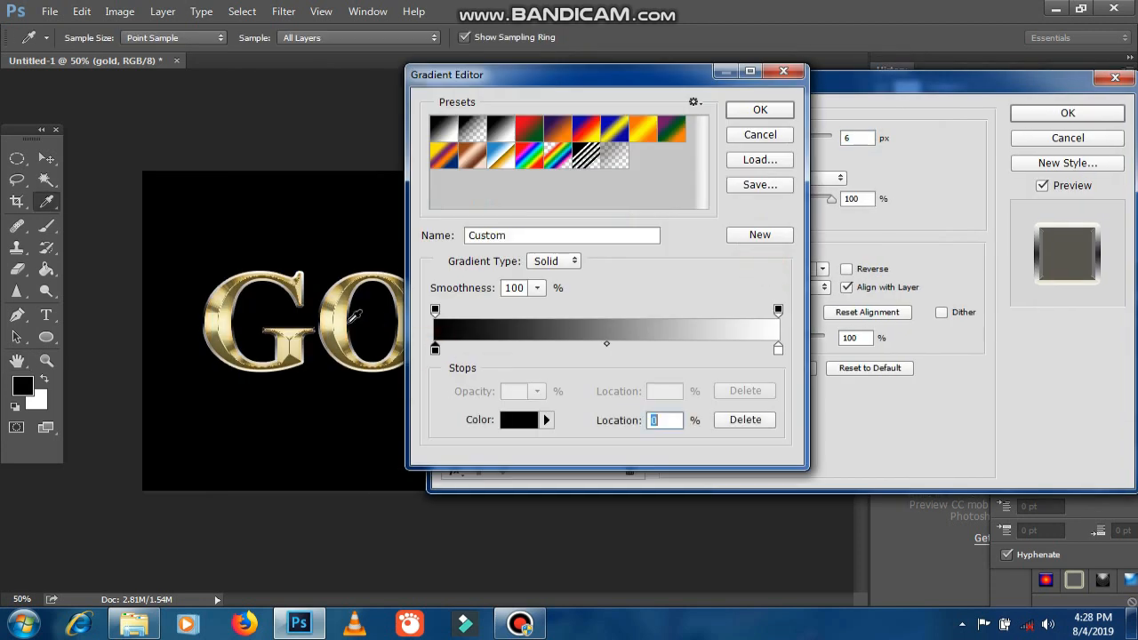
left_click(353, 302)
left_click(346, 307)
left_click(302, 326)
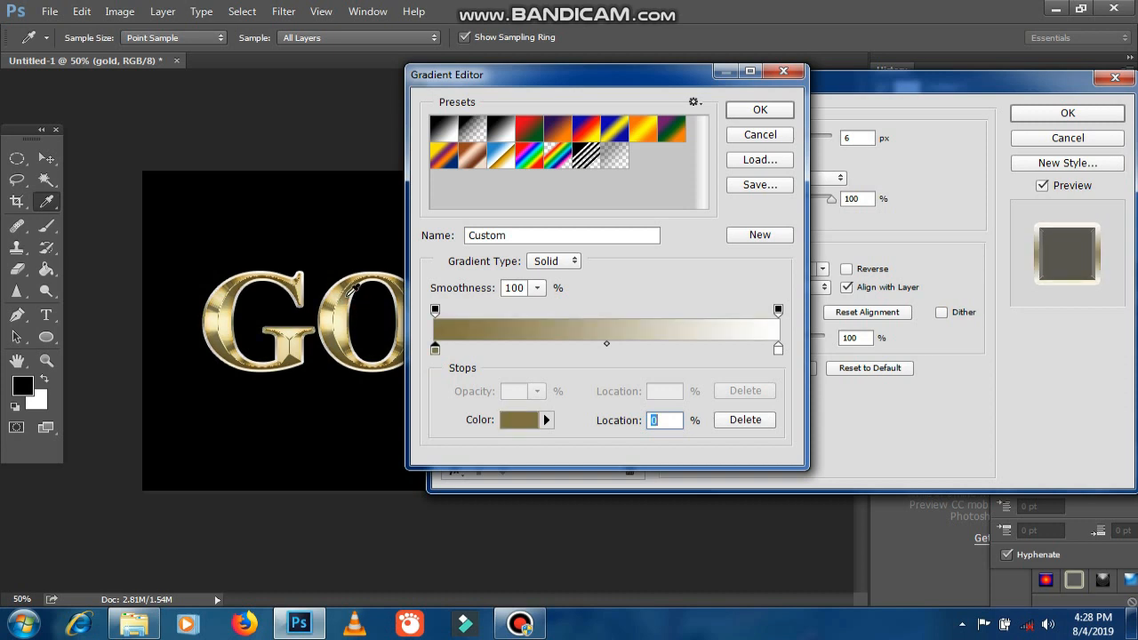
left_click(346, 297)
Recolour the stroke gradient's white stop with a dark gold sampled from the letter G and apply the layer style.
left_click(778, 349)
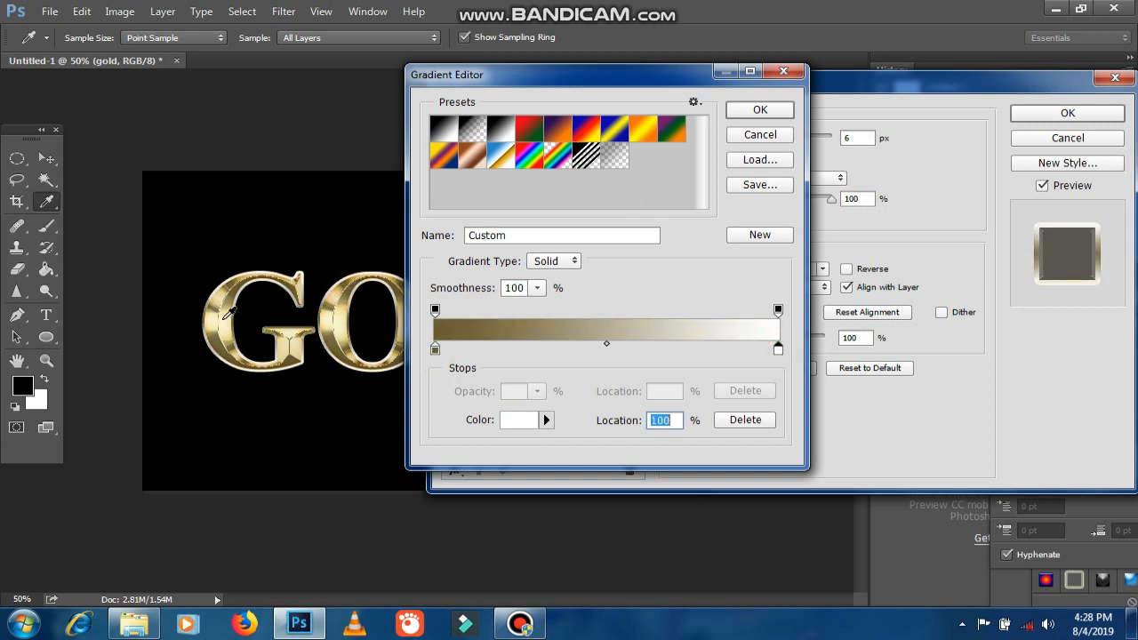
left_click(233, 293)
left_click(756, 110)
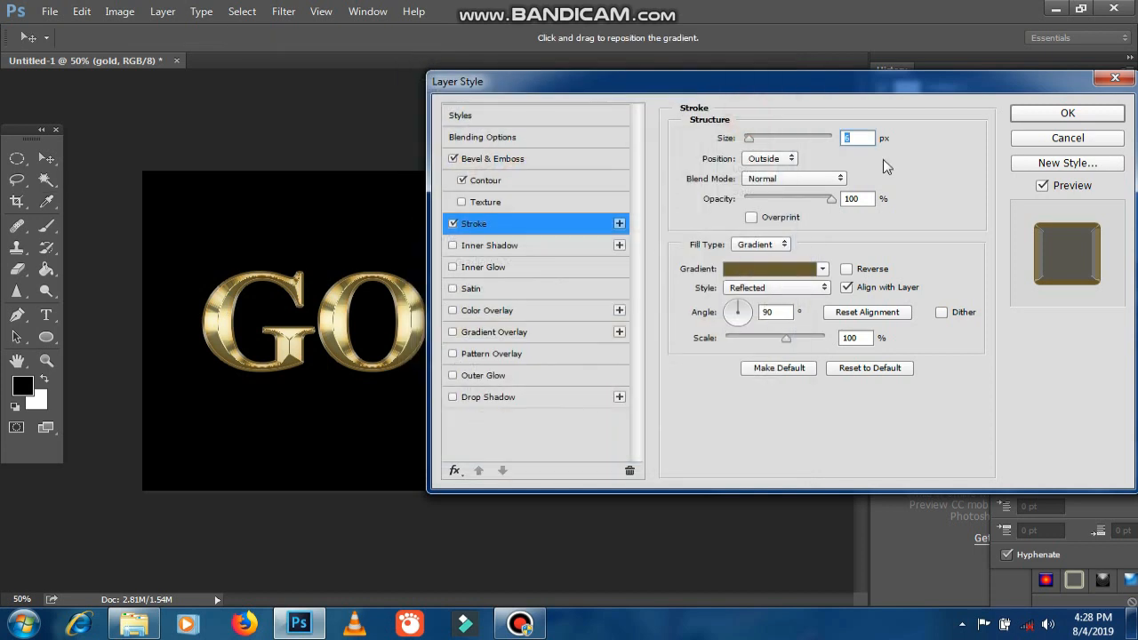
left_click(1067, 113)
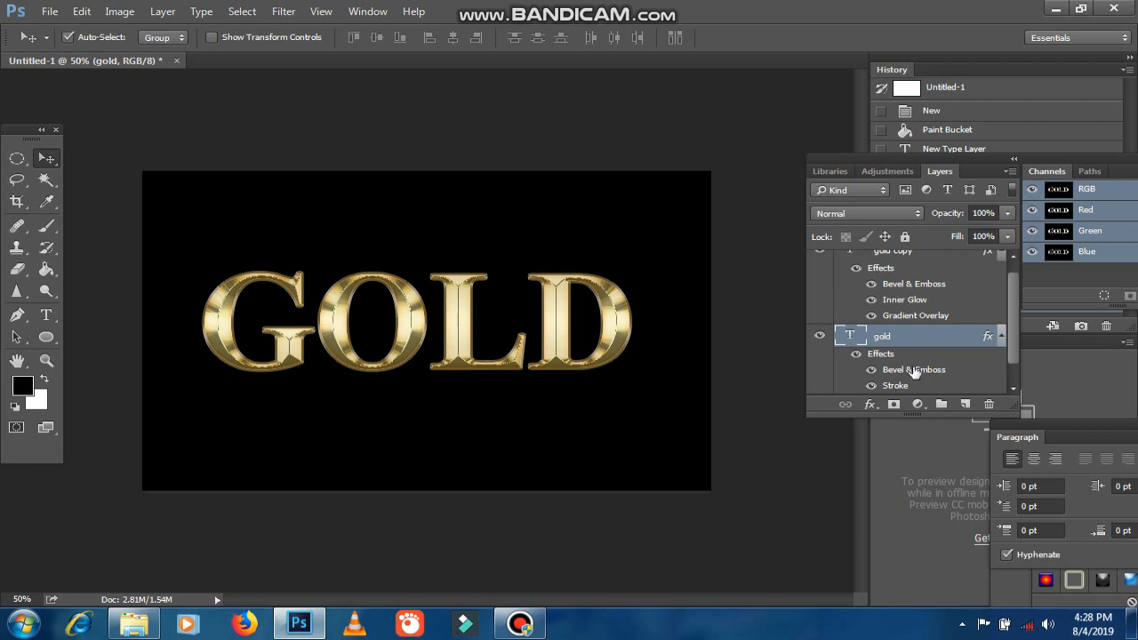
scroll(914, 363, "down", 1)
left_click(890, 334)
left_click(498, 269)
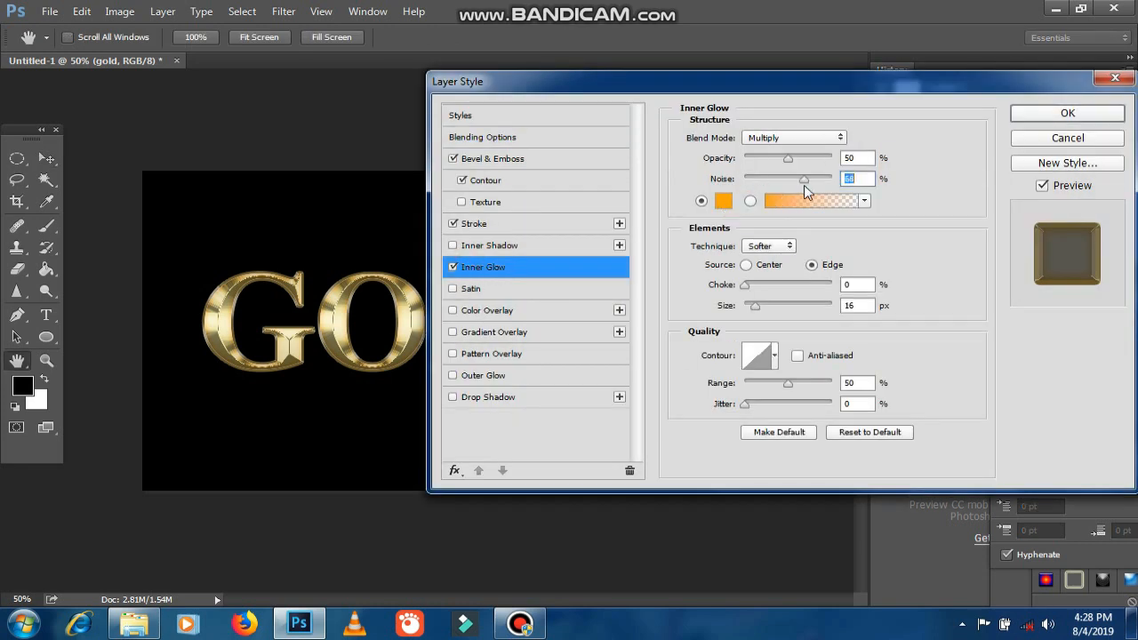
left_click(1068, 138)
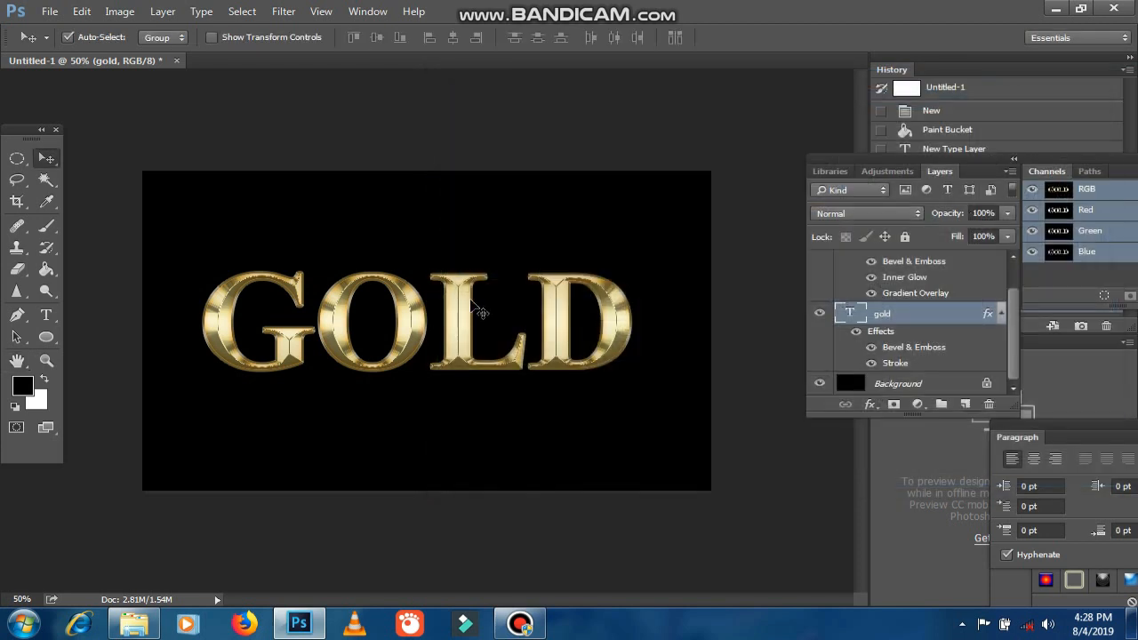